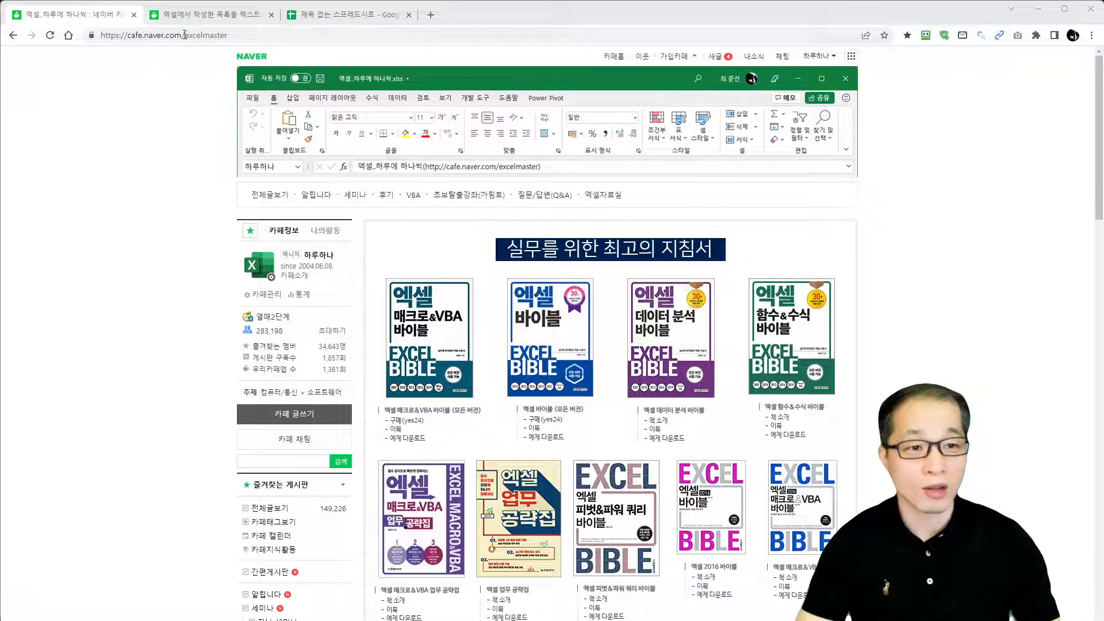
Open the forum question about exporting an Excel list to text and examine its source table and desired text layout
left_click(209, 15)
scroll(460, 371, "down", 4)
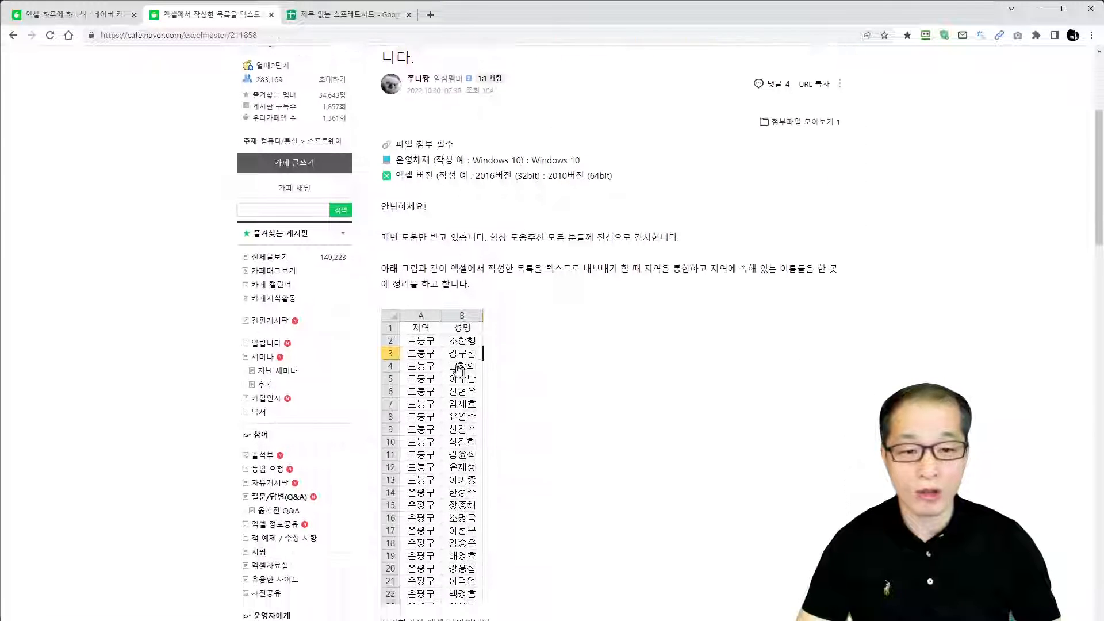
scroll(460, 371, "down", 2)
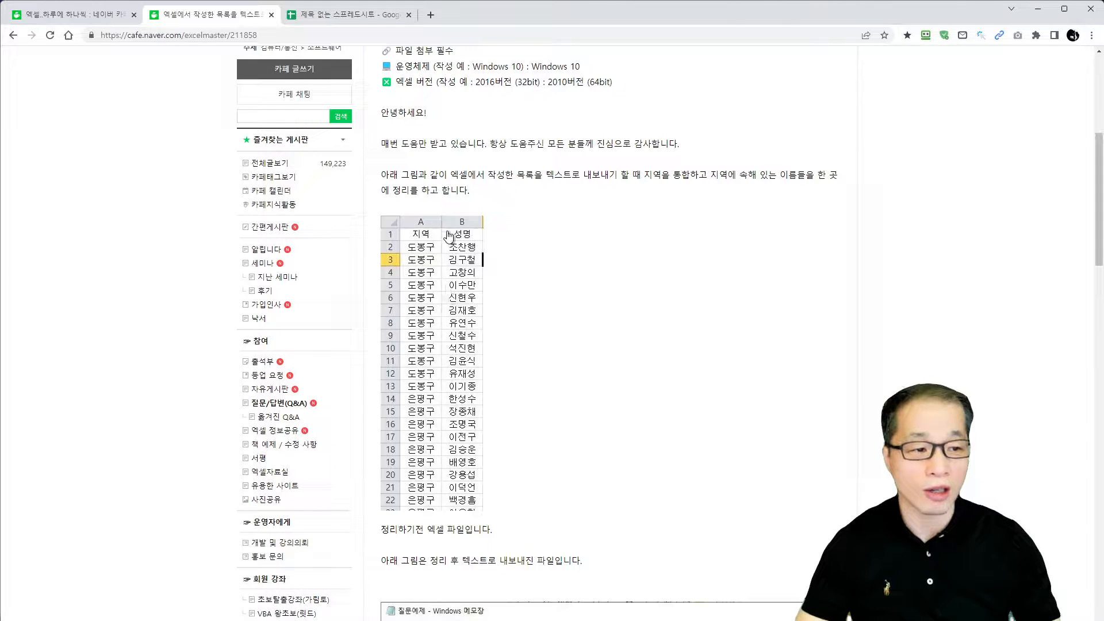
scroll(449, 526, "down", 3)
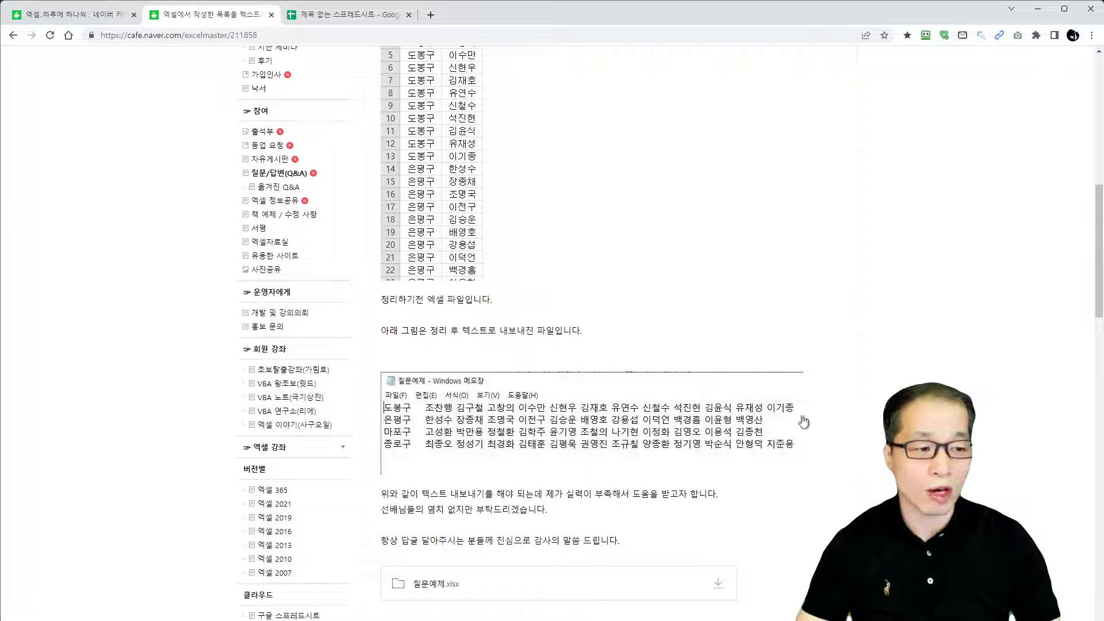
scroll(803, 421, "down", 1)
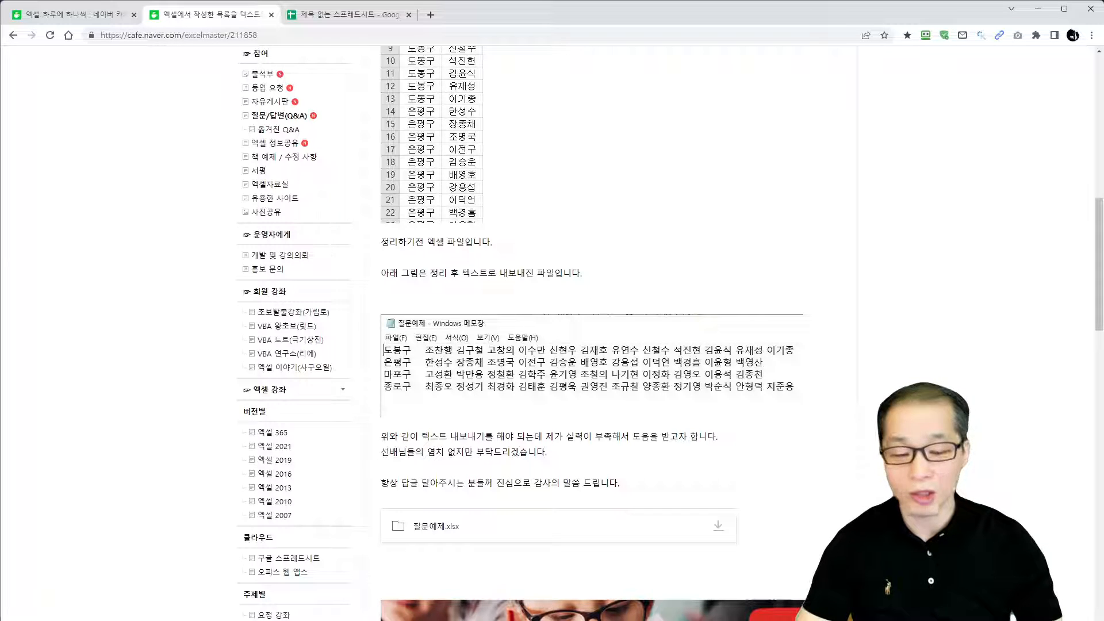
Switch to the 질문예제.xlsx workbook in Excel and check which regions the 지역 column's filter offers
key("alt+Tab")
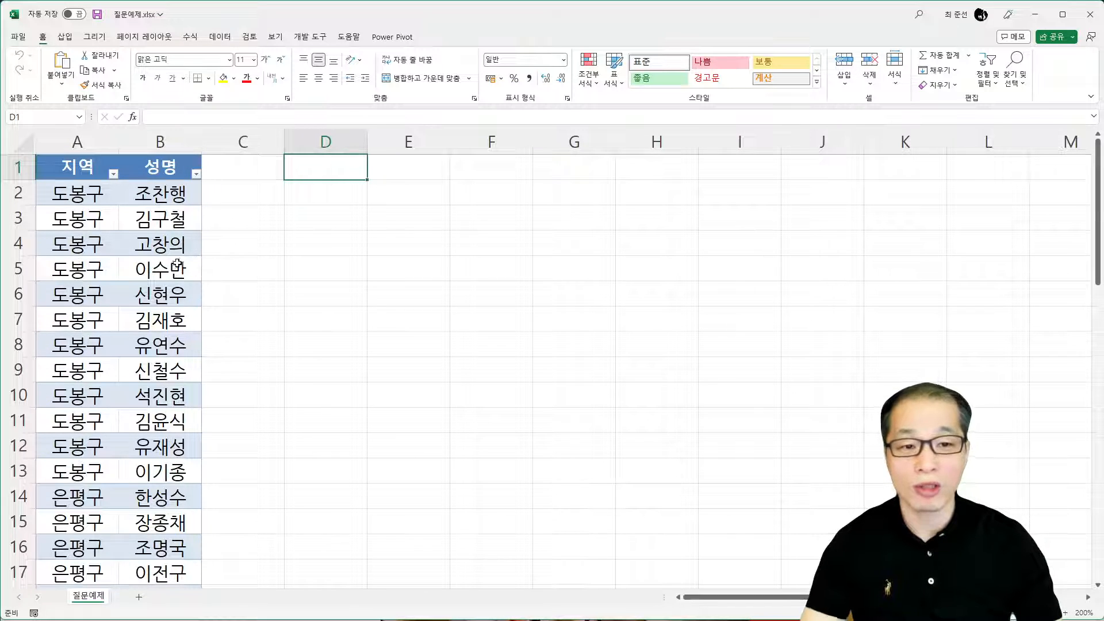
left_click(112, 174)
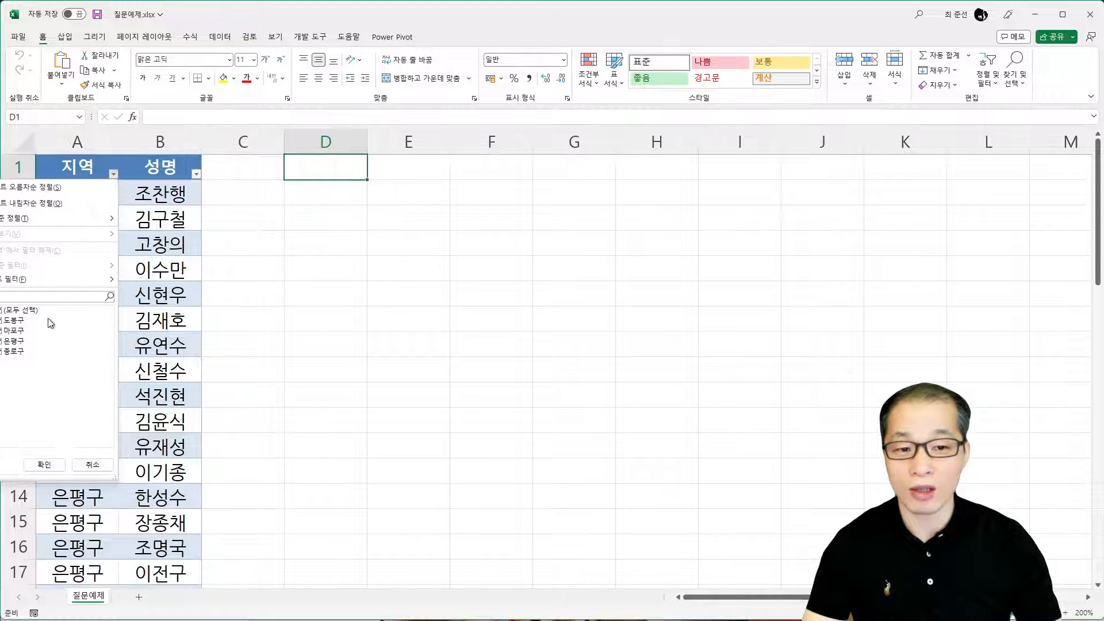
left_click(45, 464)
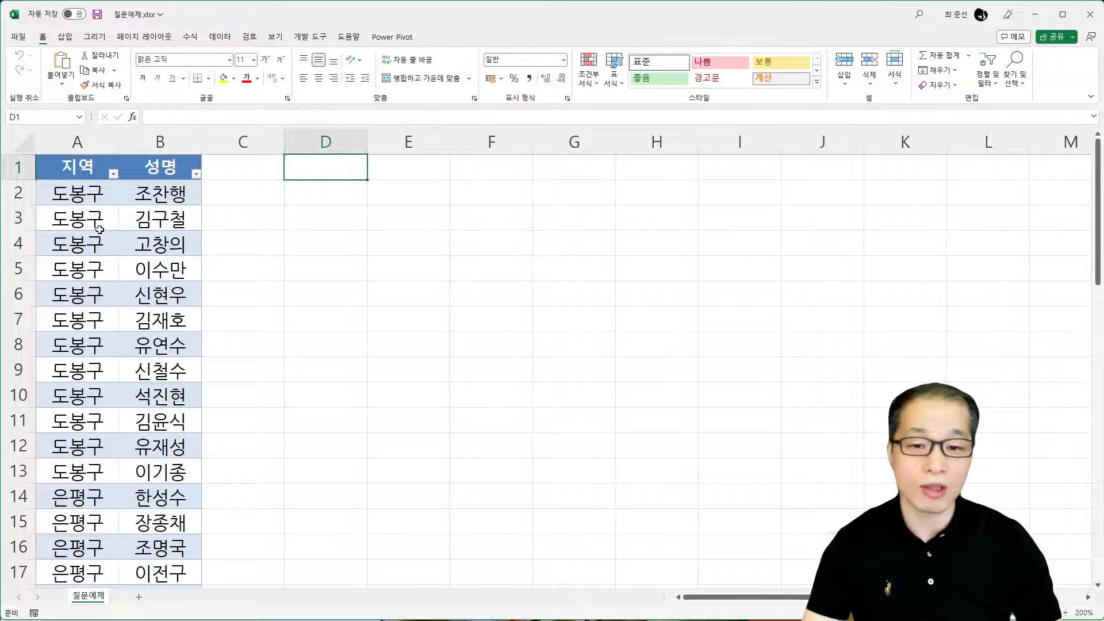
Copy the whole 지역 column of the table, including its header, to cell D1
left_click(94, 154)
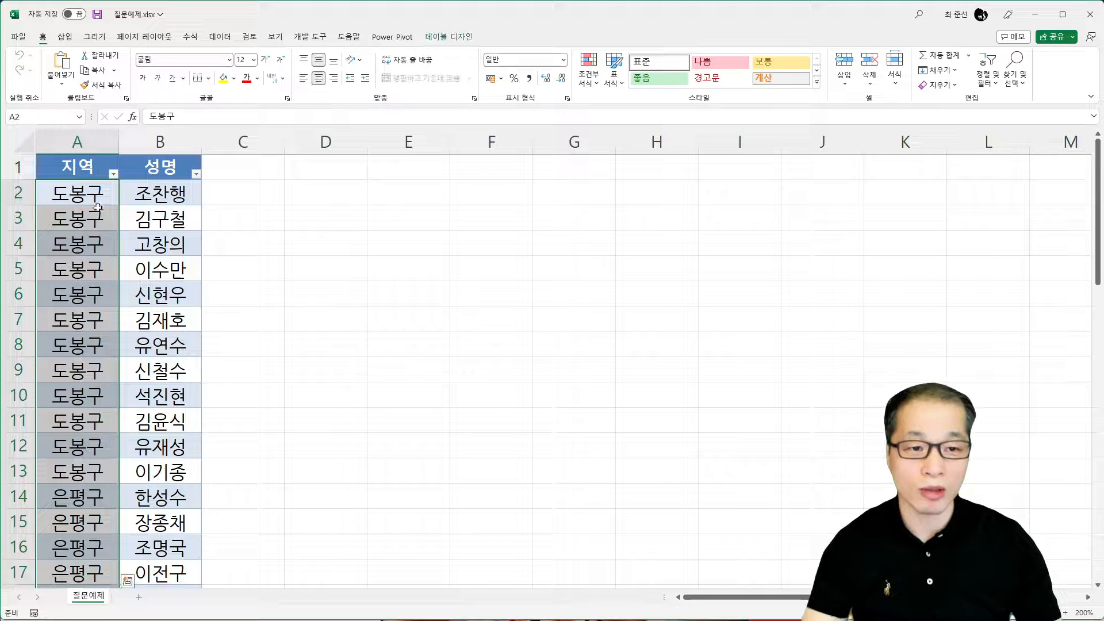
left_click(90, 168)
key("ctrl+shift+Down")
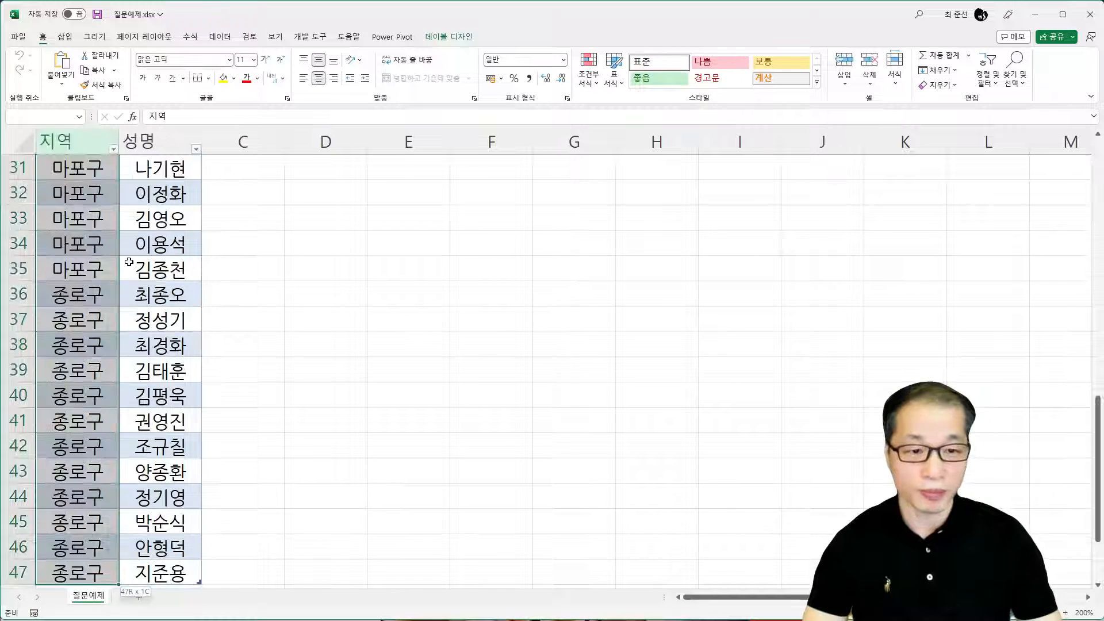
key("ctrl+c")
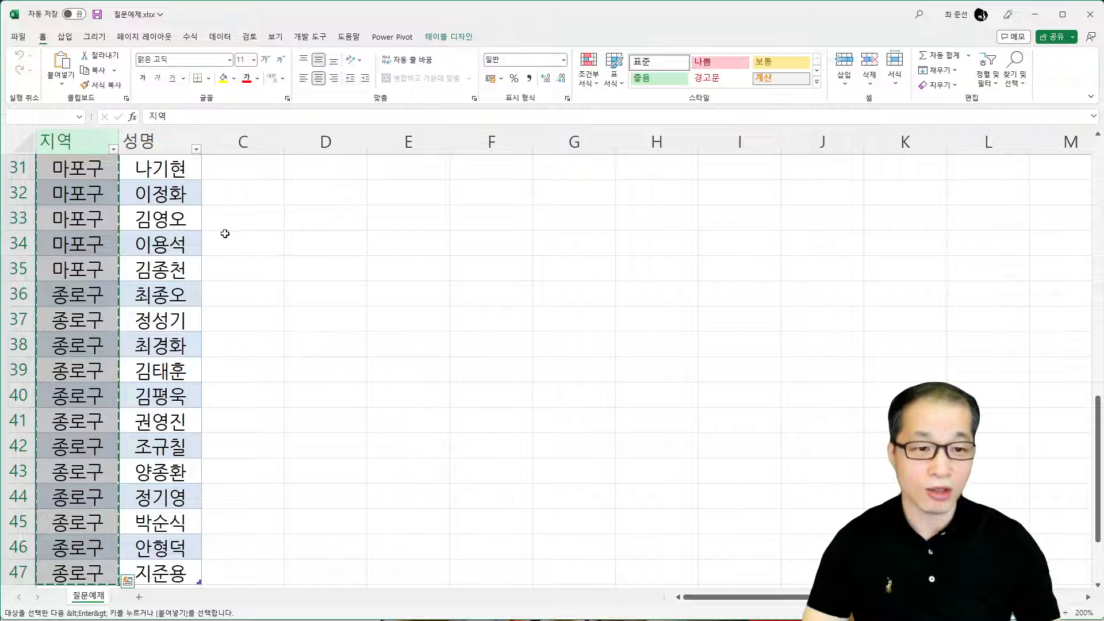
scroll(305, 224, "up", 8)
scroll(310, 218, "up", 2)
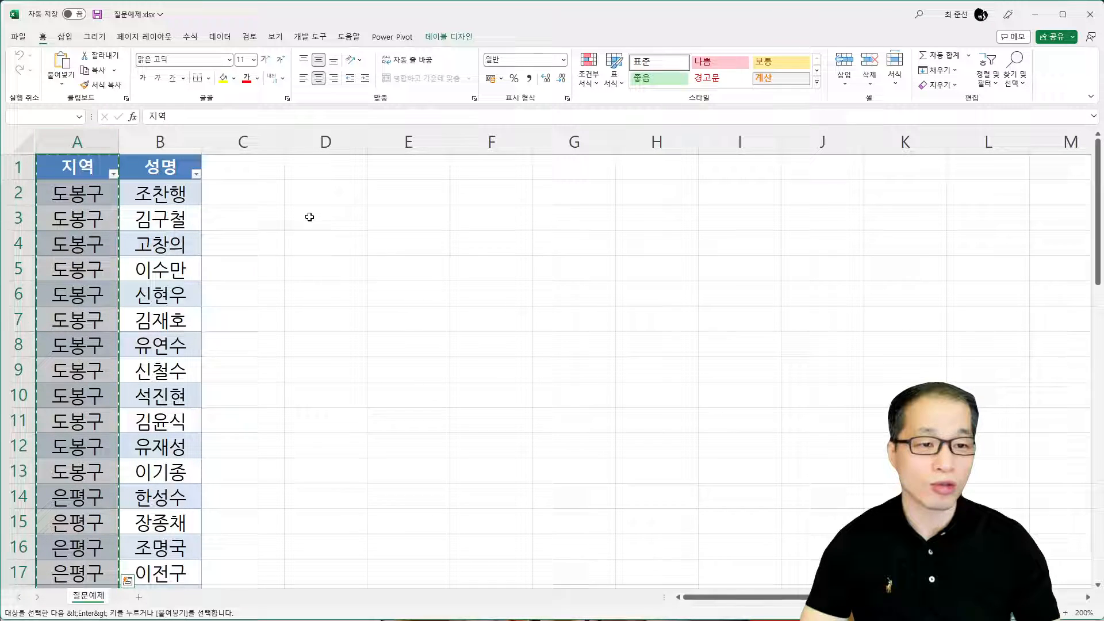
left_click(337, 171)
key("ctrl+v")
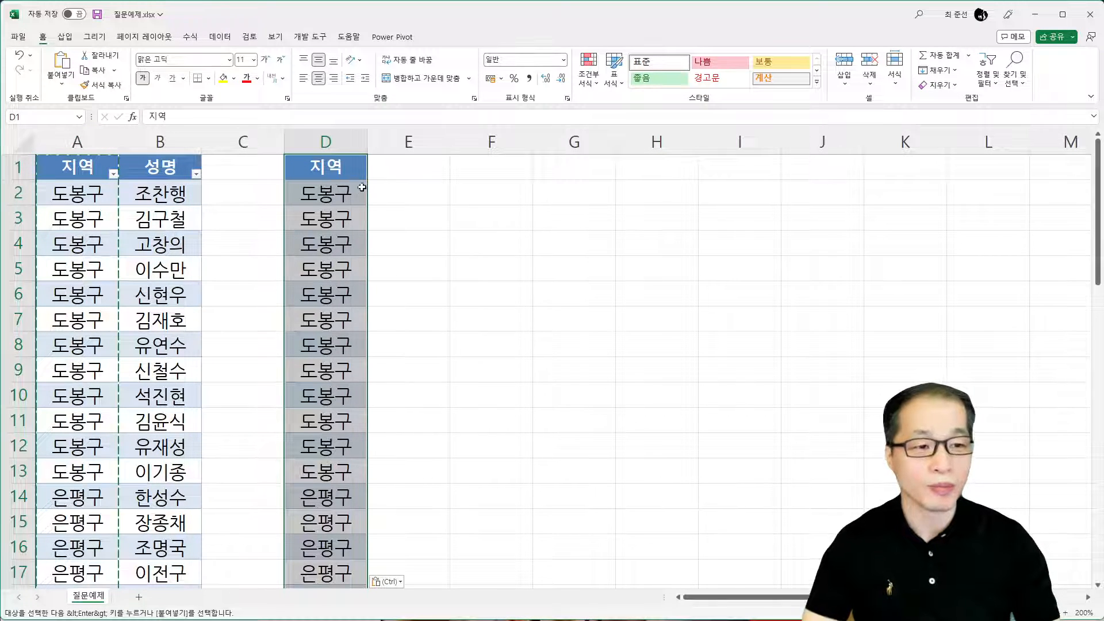
Remove the duplicate values from the copied 지역 list in column D, treating the first row as a header
left_click(222, 37)
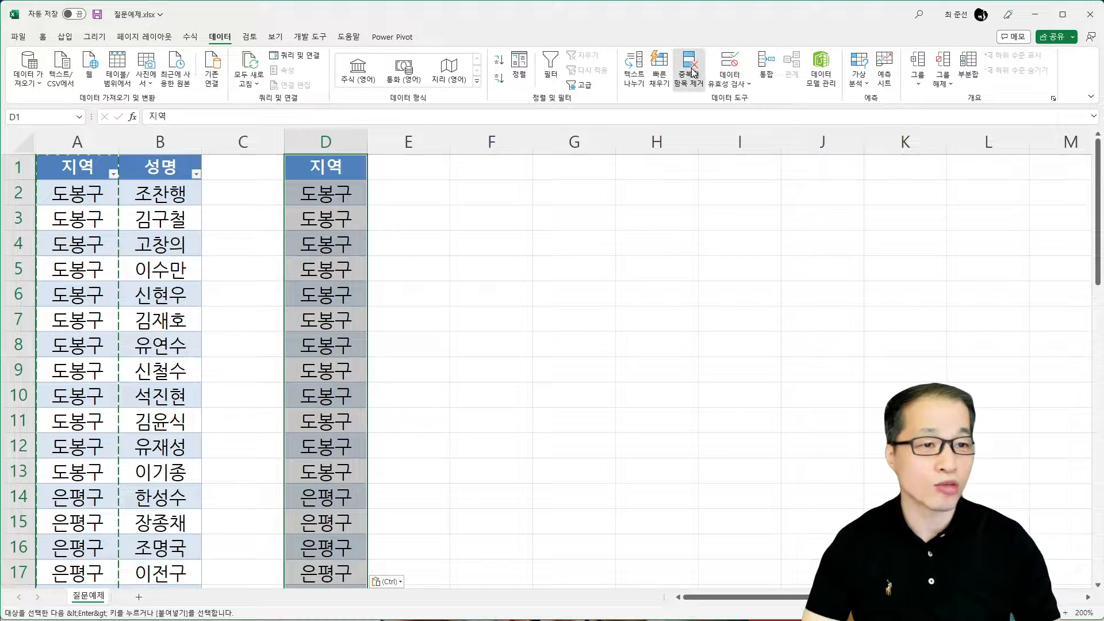
left_click(694, 73)
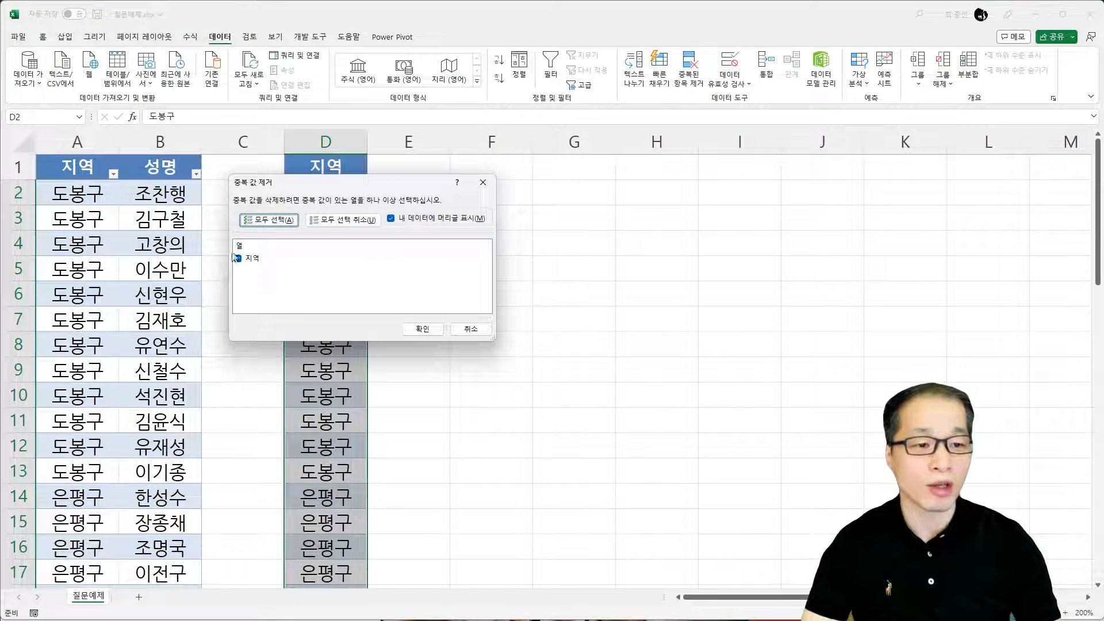
left_click(434, 332)
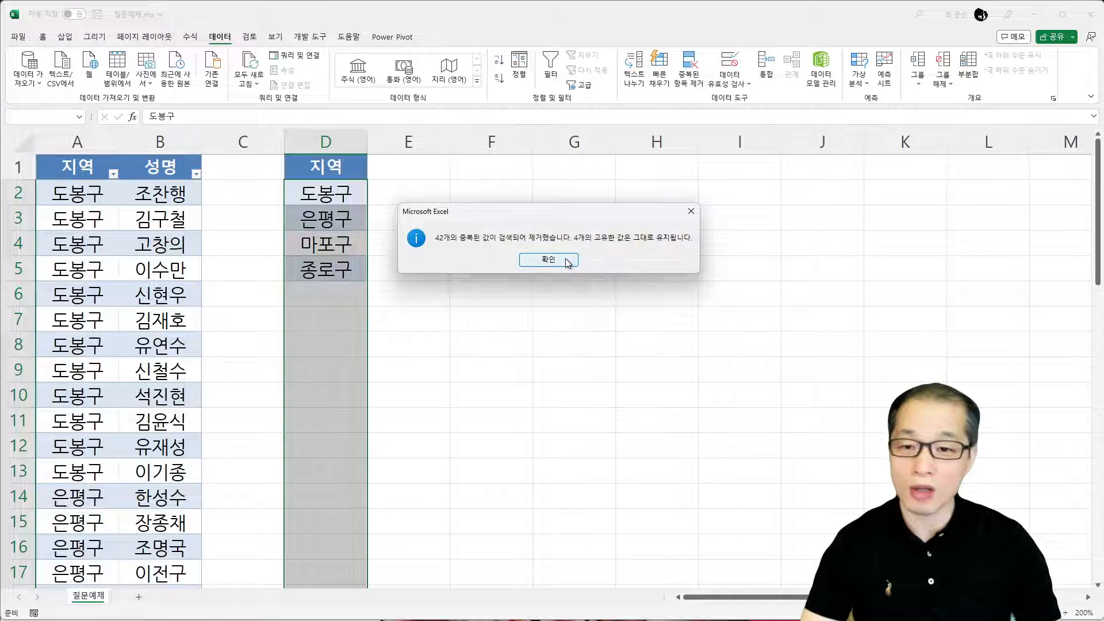
left_click(563, 261)
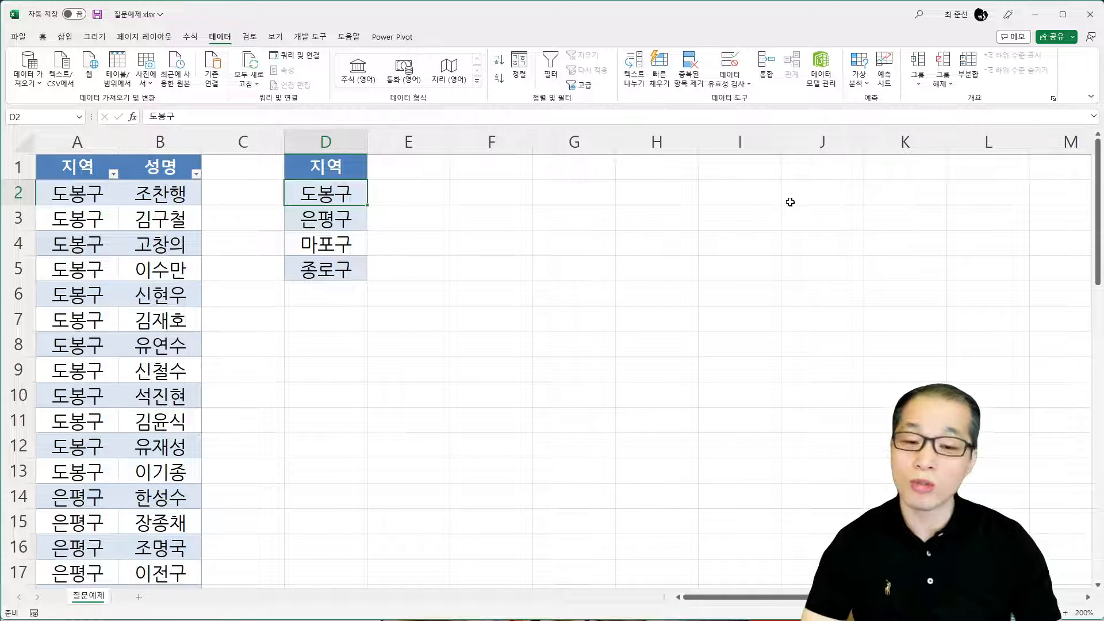
Copy the 도봉구 names in B2:B13 and paste them transposed into row 2 starting at cell E2
left_click_drag(178, 200, 163, 467)
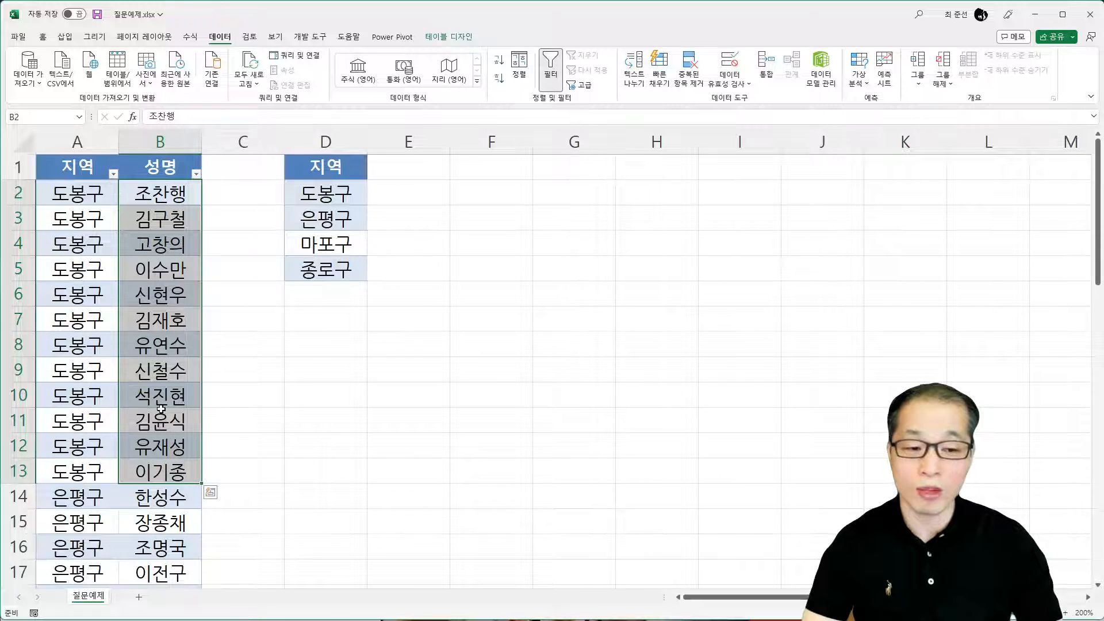
left_click(43, 36)
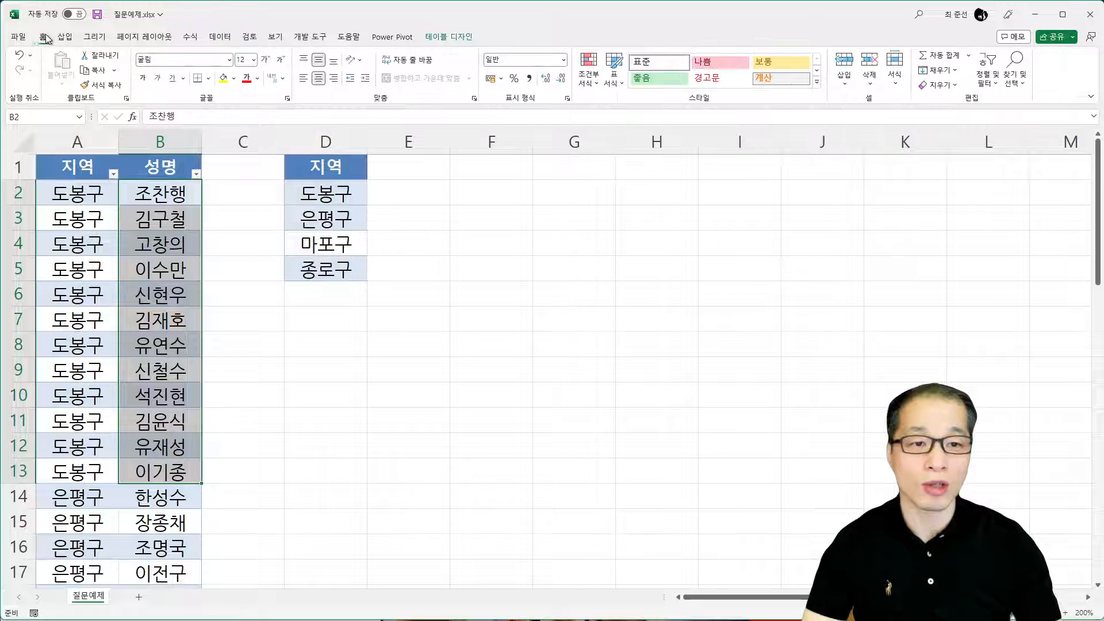
left_click(90, 70)
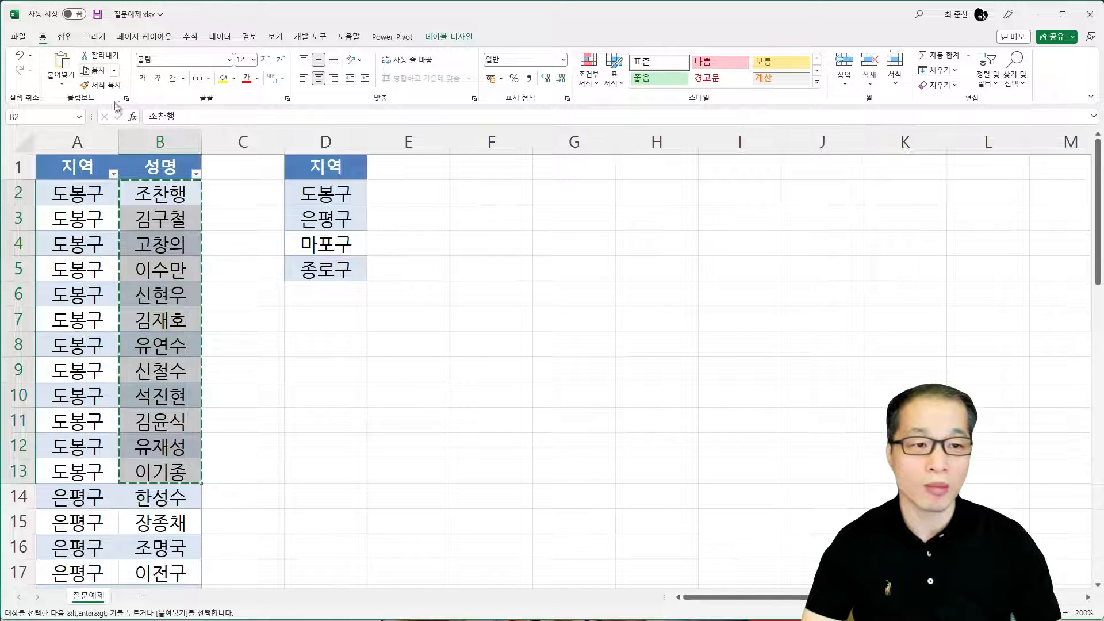
left_click(421, 194)
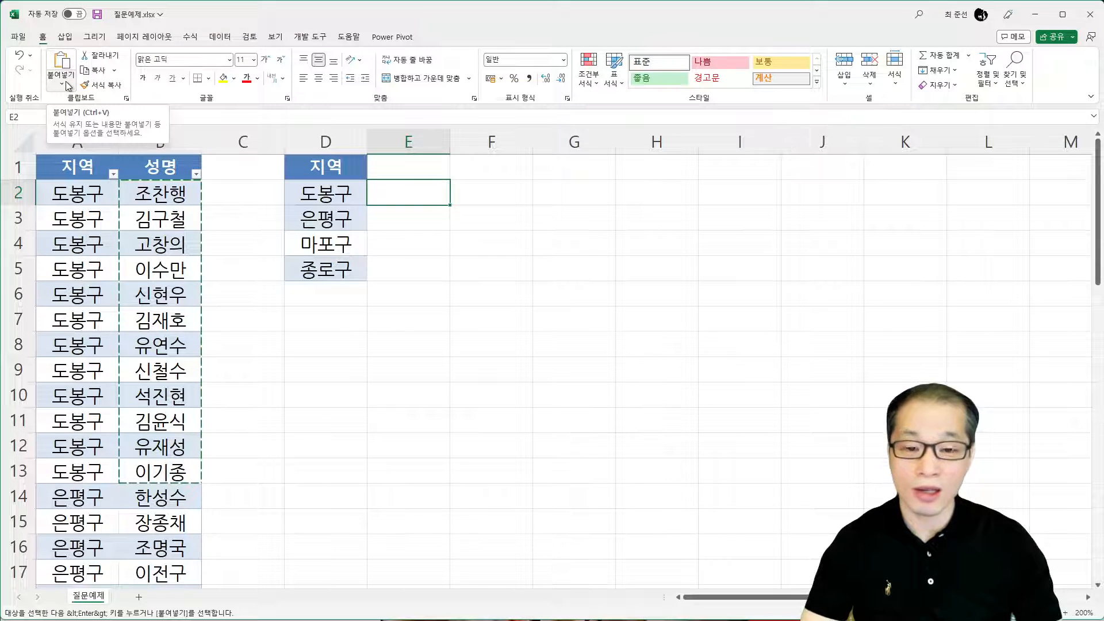
left_click(68, 86)
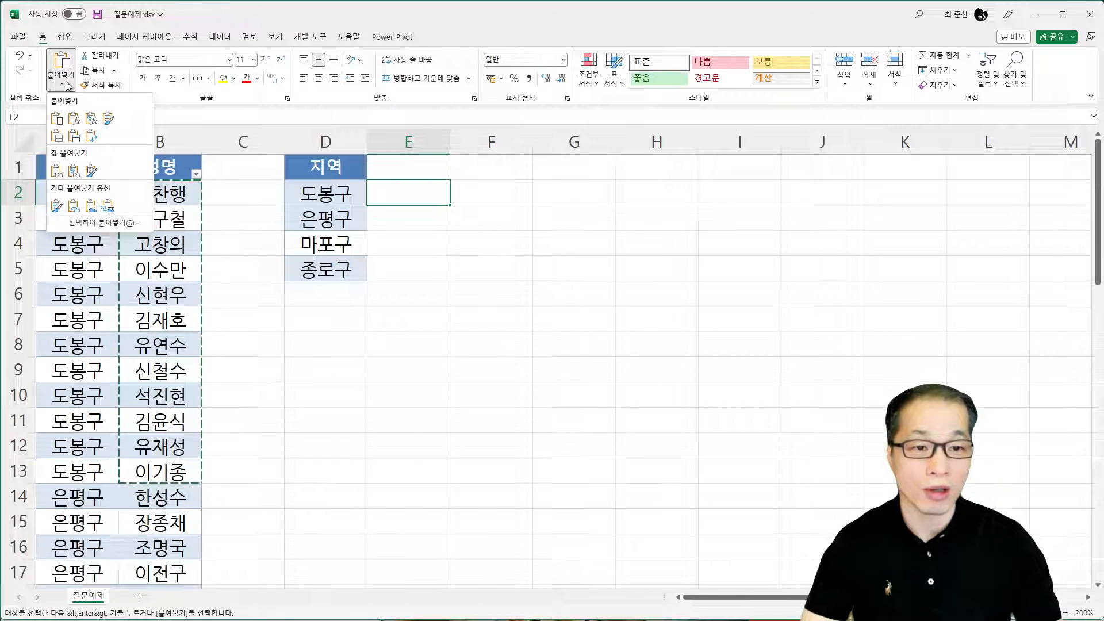
left_click(91, 137)
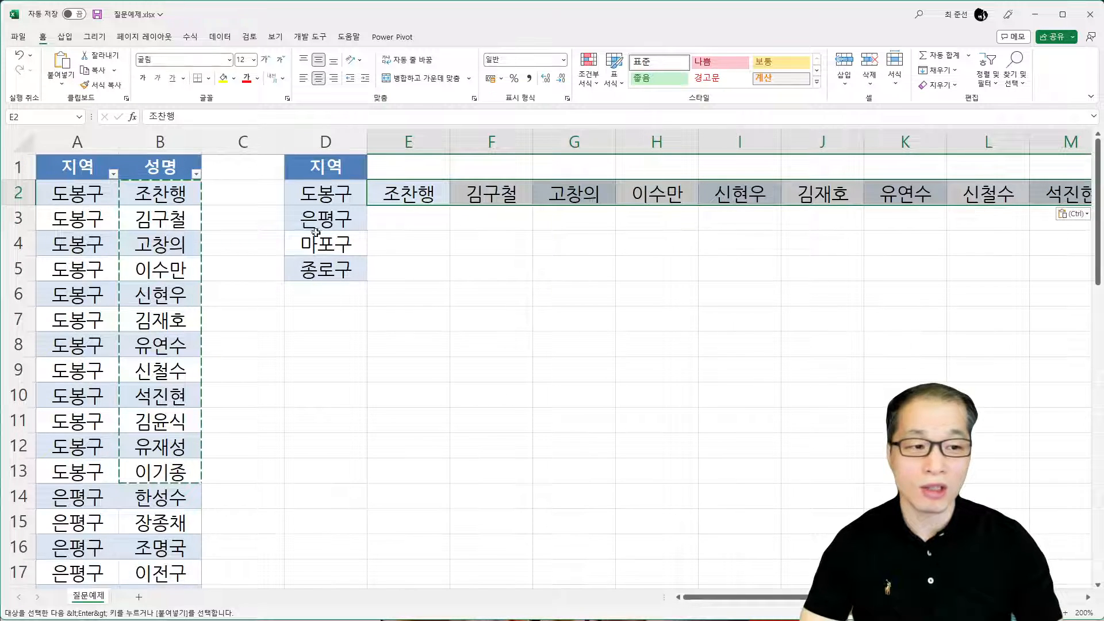
left_click(396, 222)
left_click(395, 242)
left_click(393, 277)
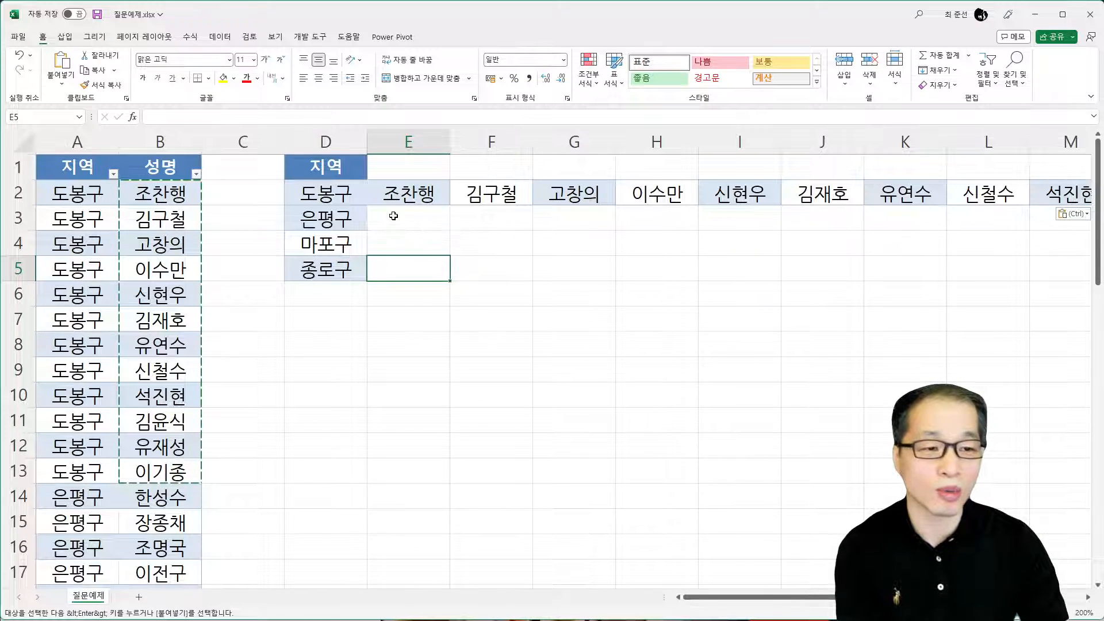
Delete cells D2:E5, shifting the remaining cells left
left_click(342, 195)
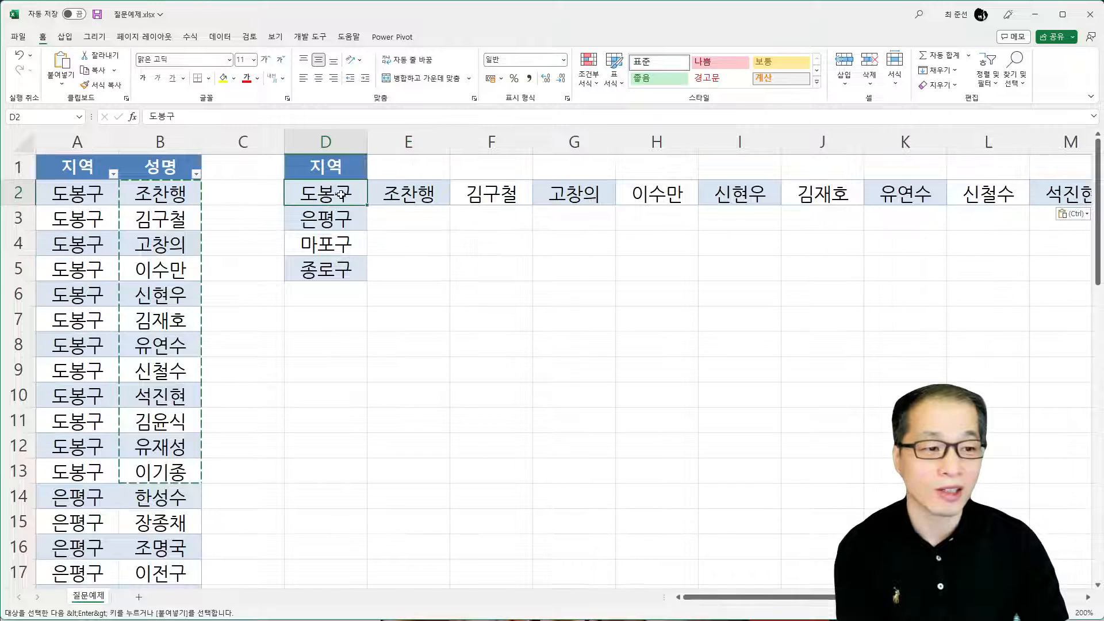
left_click_drag(341, 194, 387, 266)
right_click(395, 247)
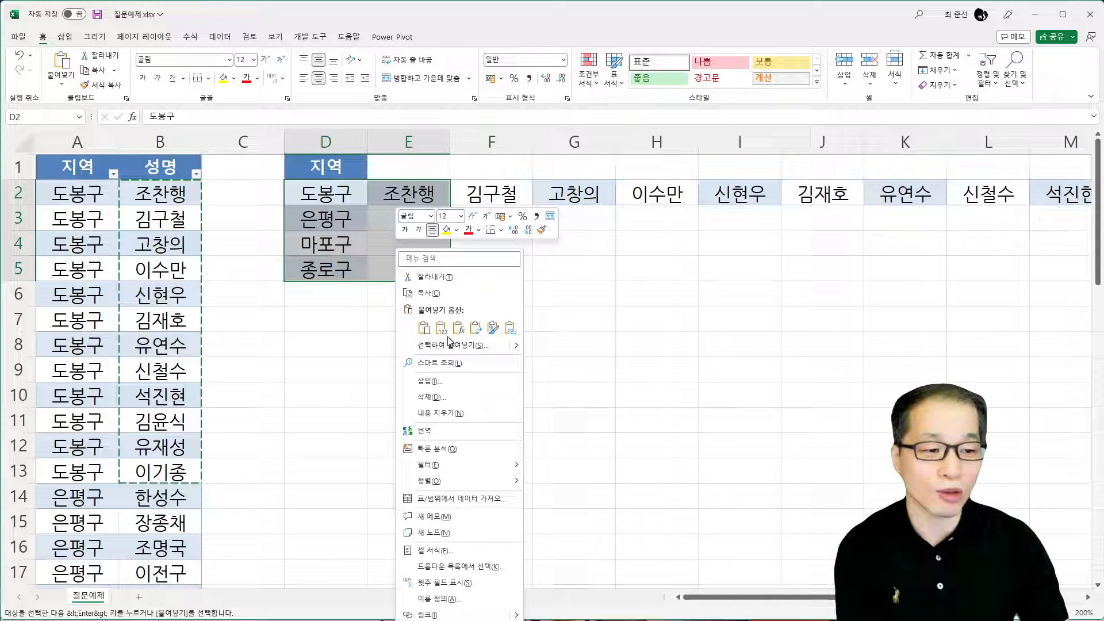
left_click(447, 398)
left_click(436, 458)
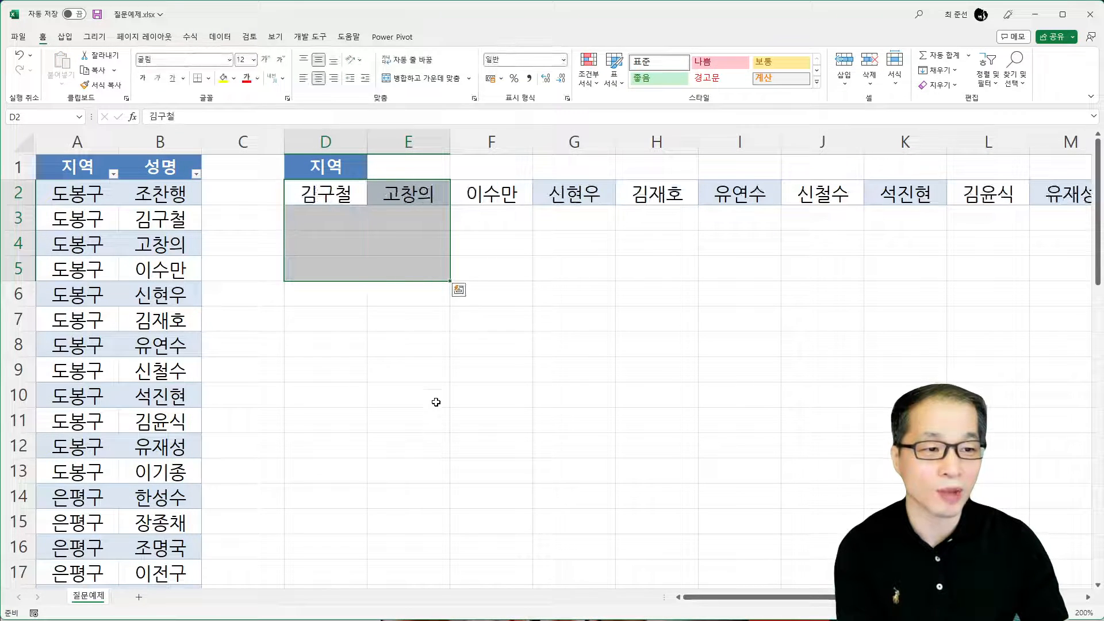
Delete the leftover names in D2:N2 with cells shifted left, keeping only the 지역 header in D1
left_click(306, 196)
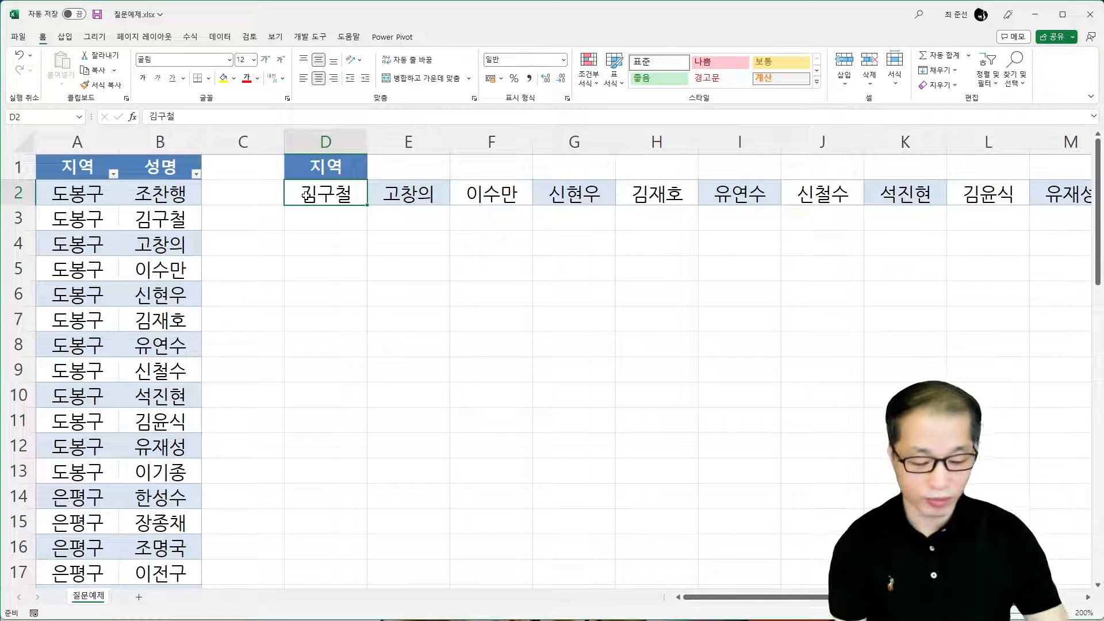
key("ctrl+shift+Right")
right_click(163, 195)
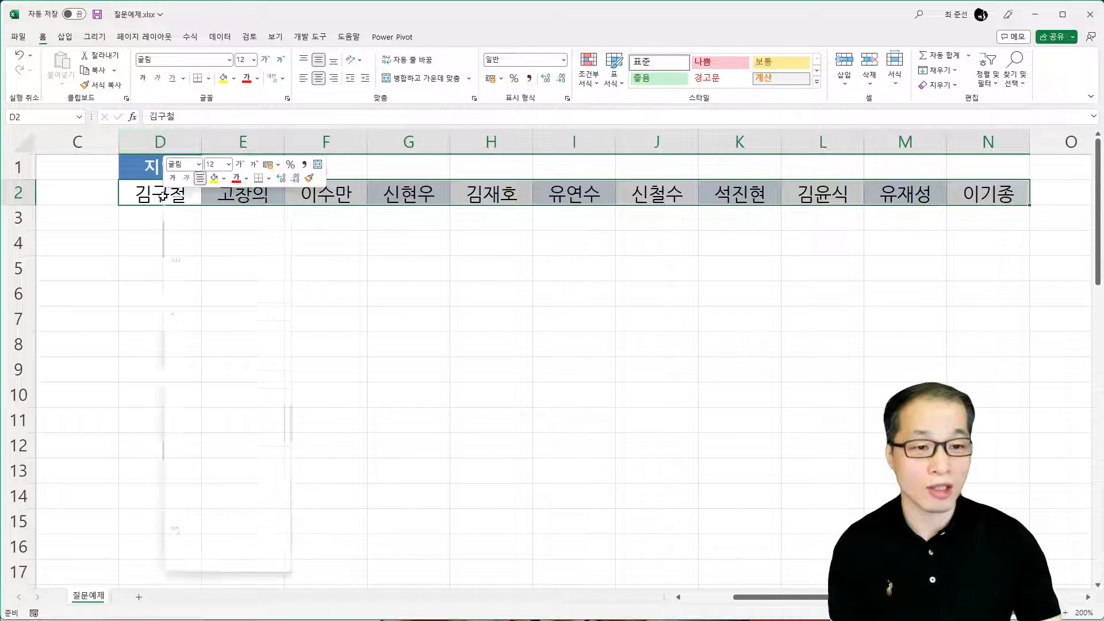
left_click(222, 353)
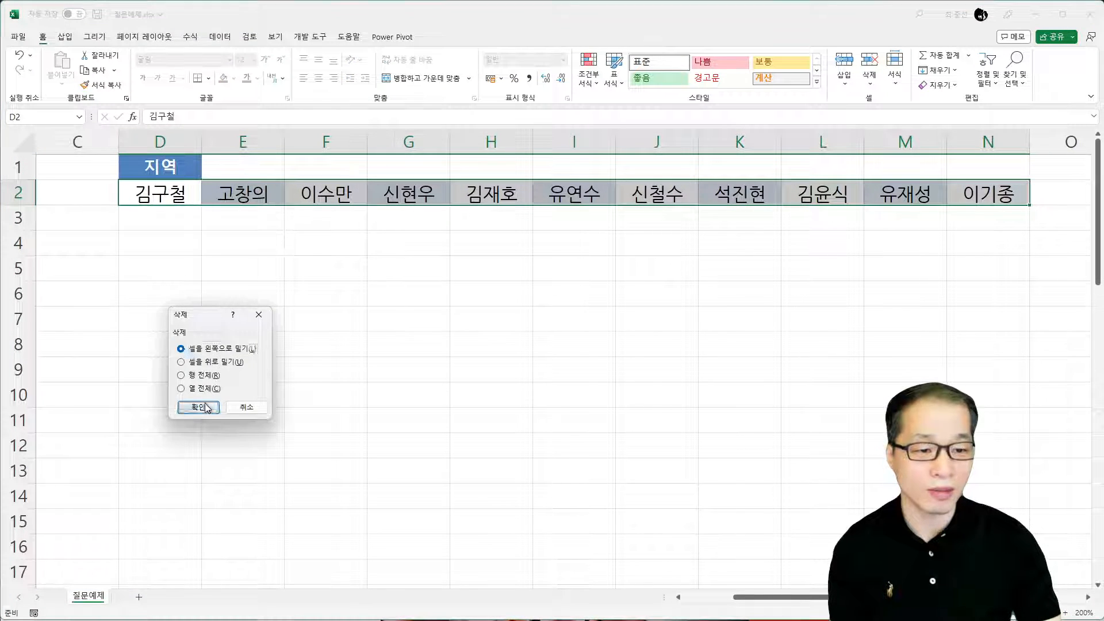
left_click(206, 409)
left_click(714, 597)
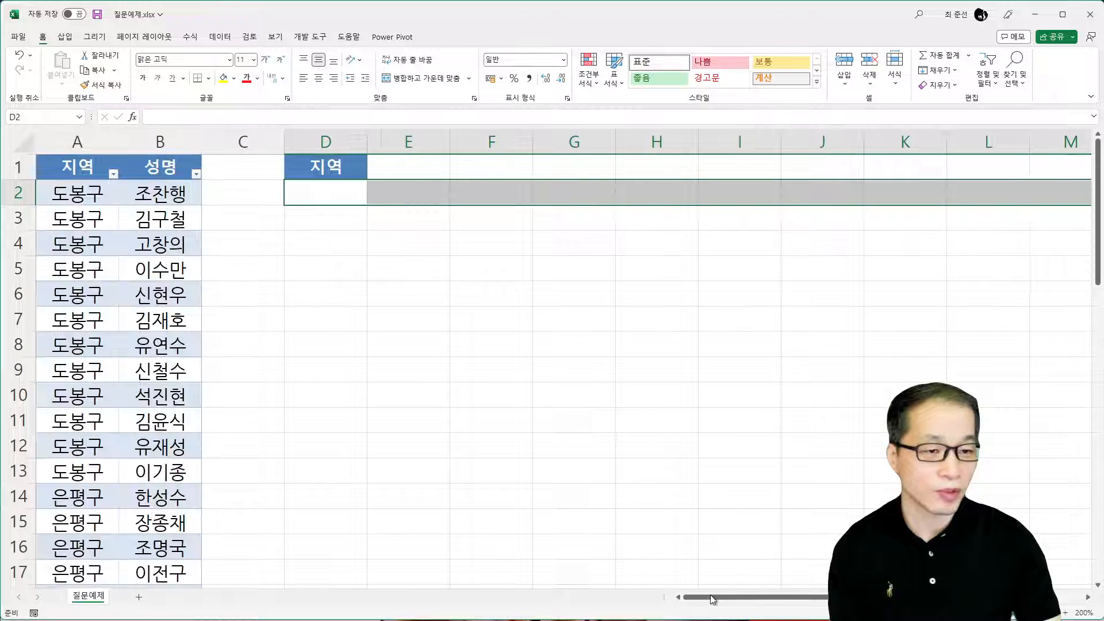
Enter =UNIQUE(표1[지역]) in cell D2 to list each region of the table once
left_click(351, 190)
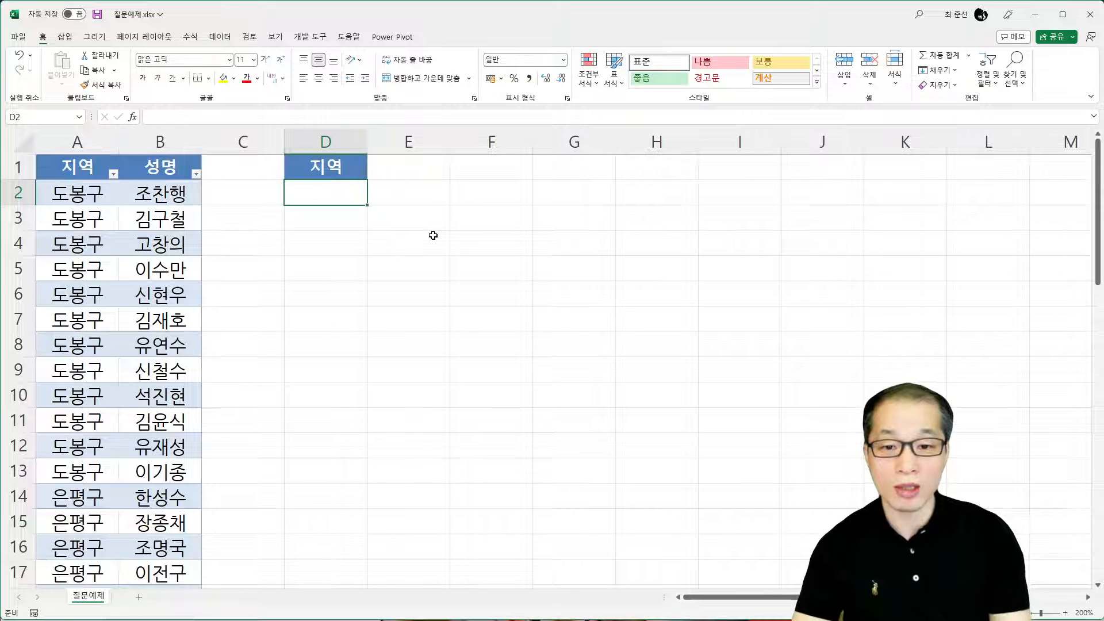
type("=")
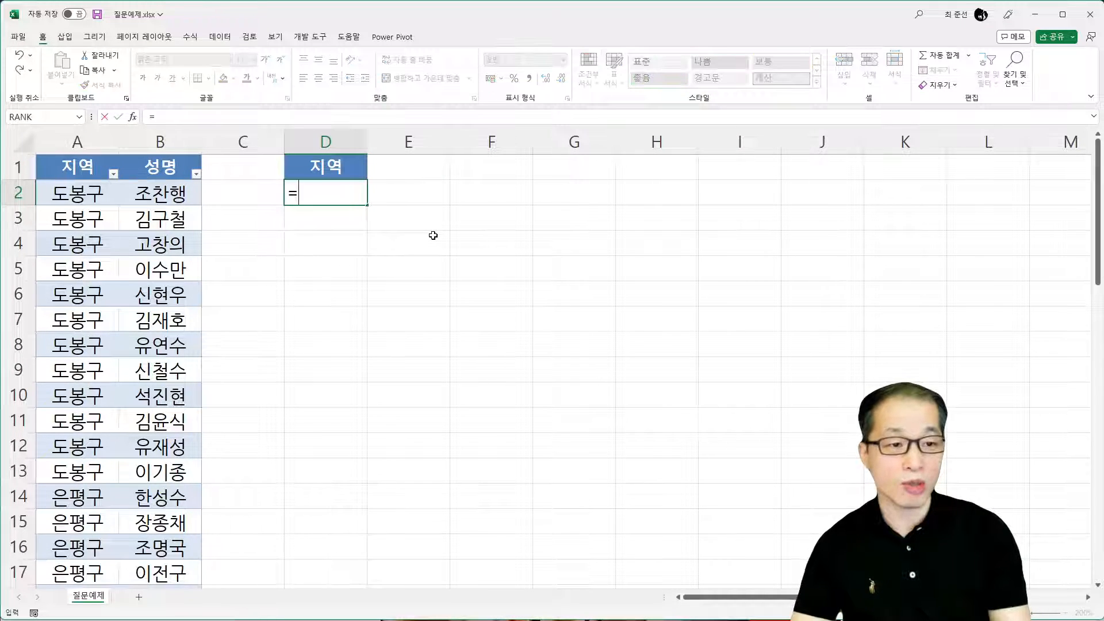
type("ㅕㅜㅑ")
key("BackSpace")
key("BackSpace")
key("BackSpace")
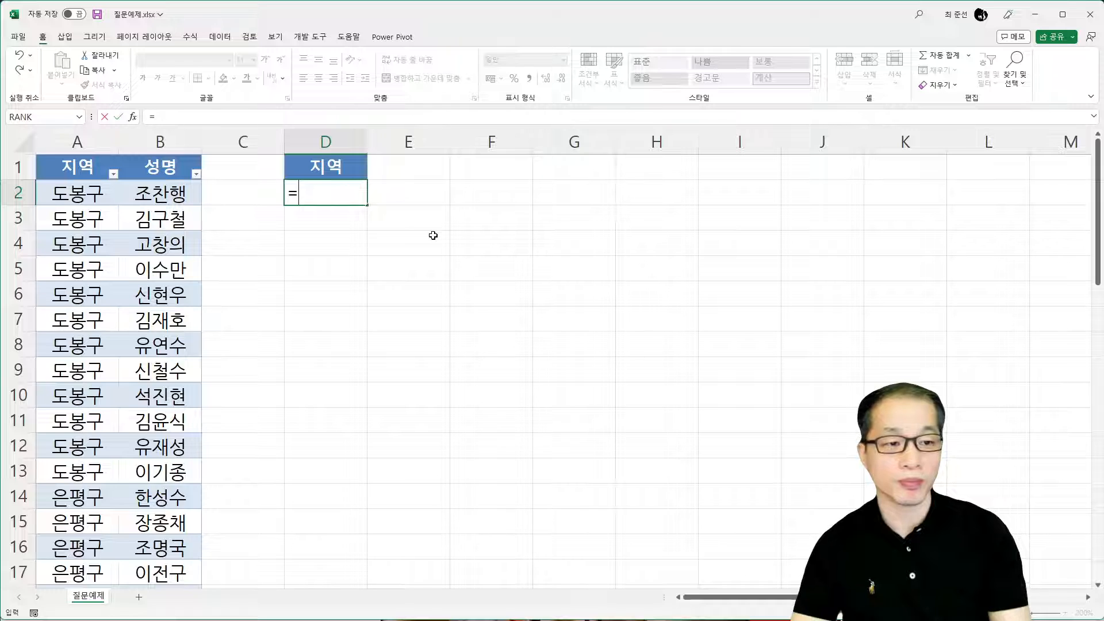
key("Hangul")
type("un")
key("BackSpace")
key("BackSpace")
type("UNIQ")
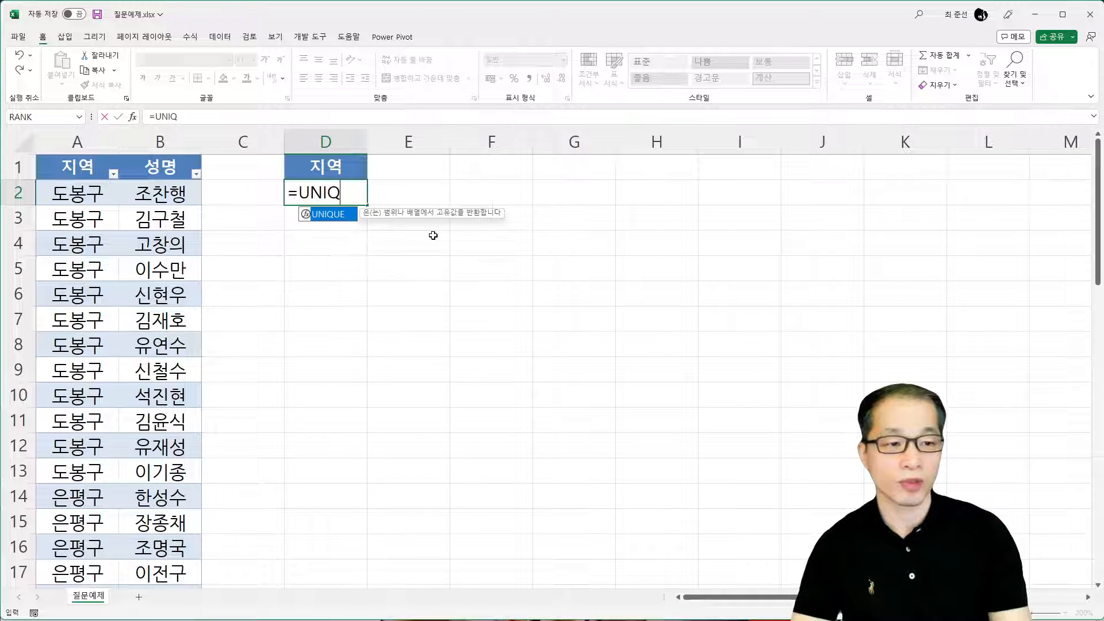
key("Tab")
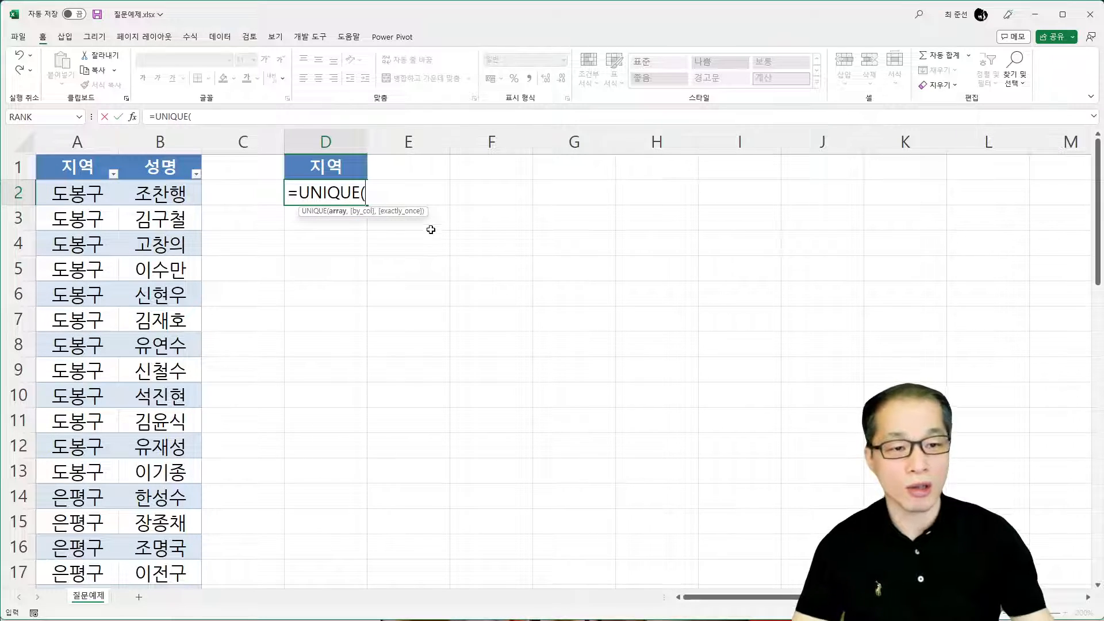
left_click(89, 156)
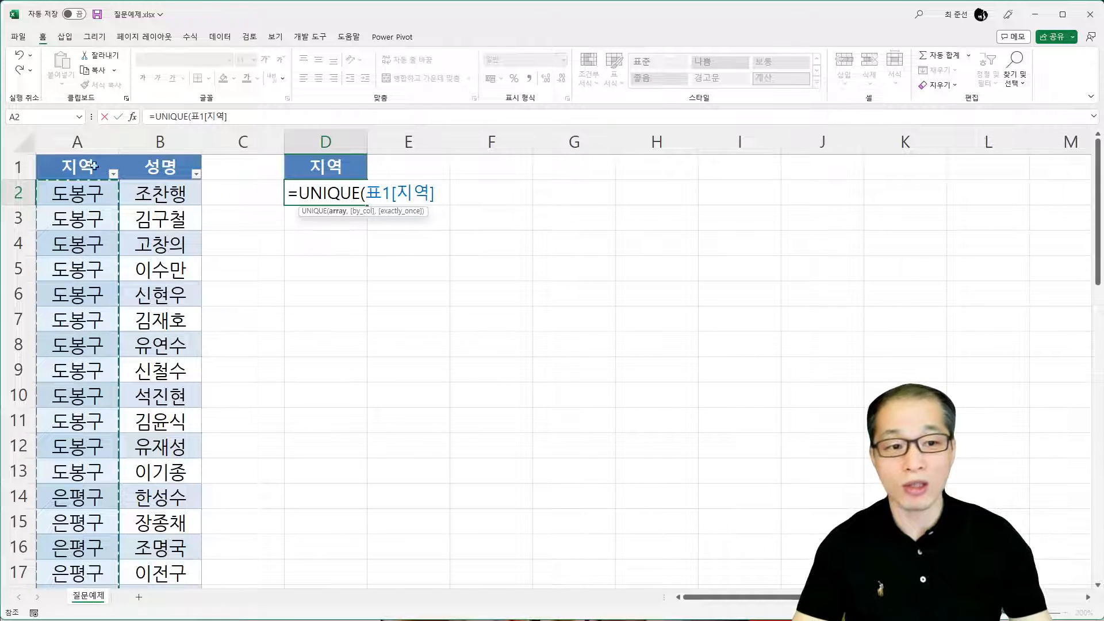
type(")")
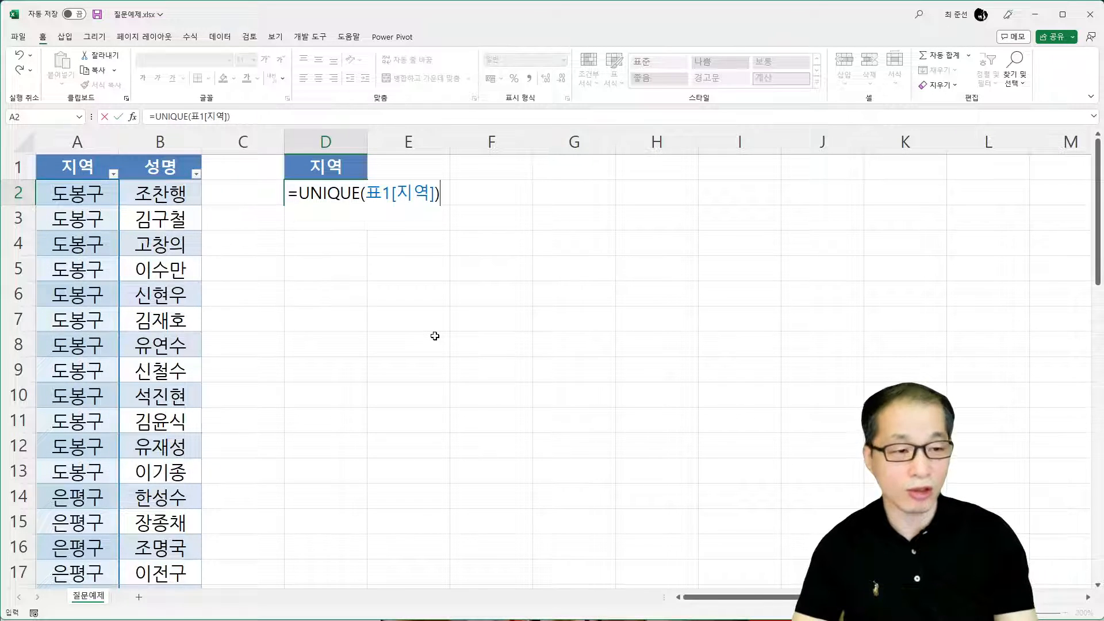
key("Return")
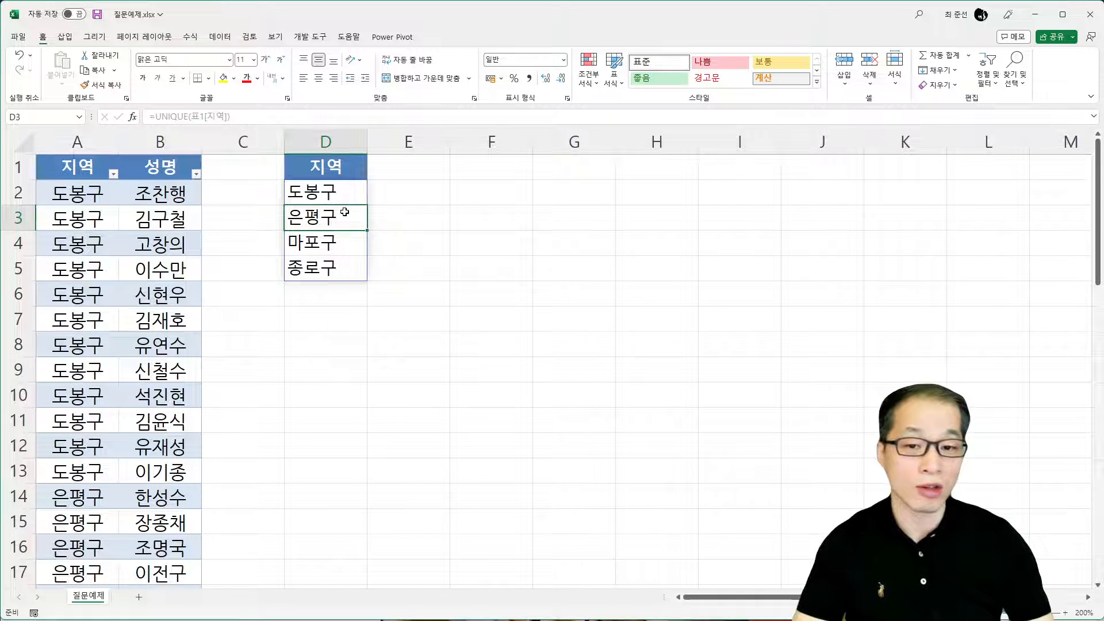
Enter =FILTER(표1[성명], 표1[지역]=D2) in cell E2 and compare its names with the table's 도봉구 names in B2:B13
left_click(413, 192)
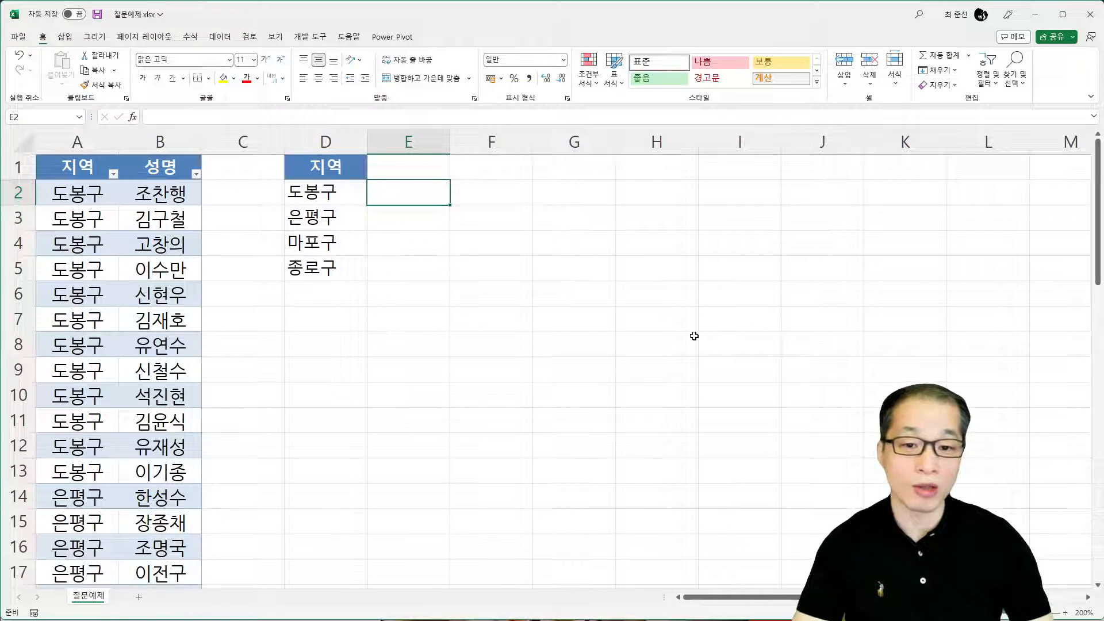
type("=")
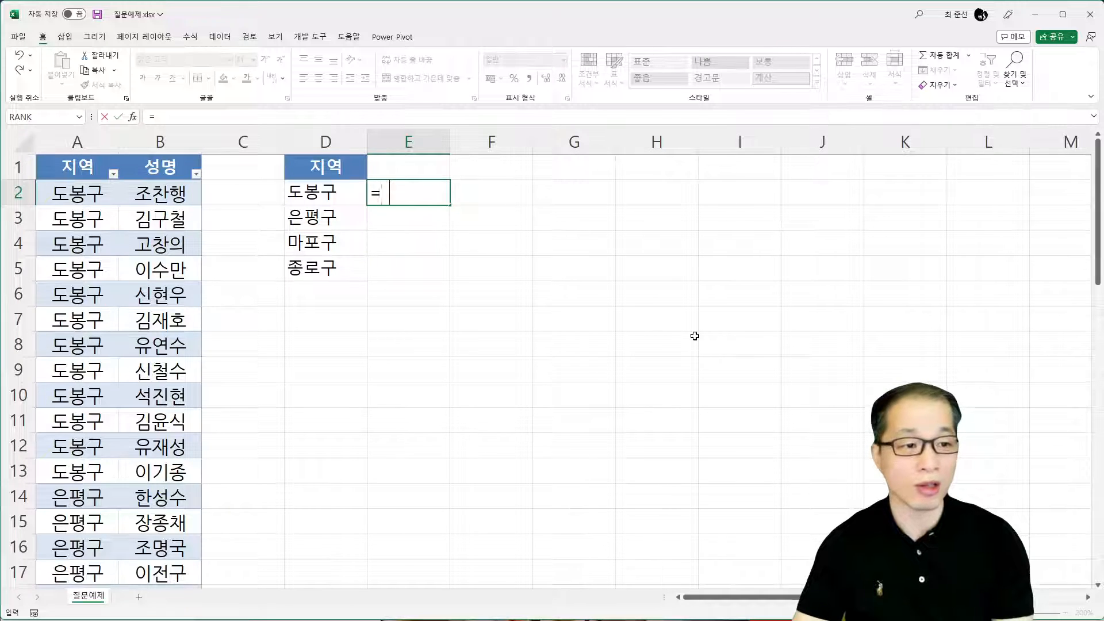
type("FILTER(")
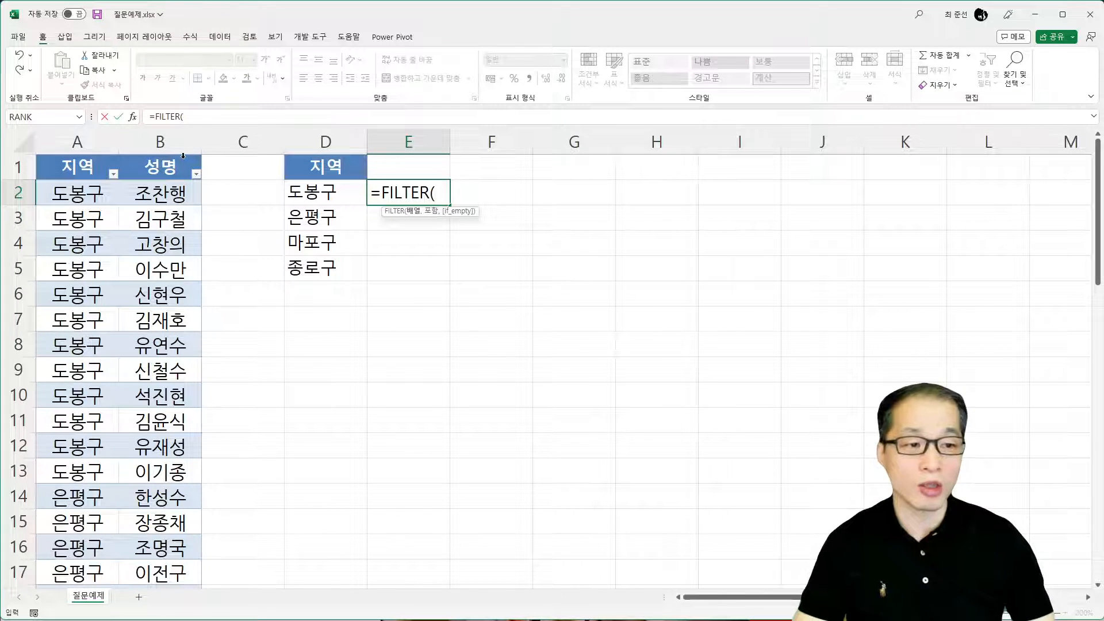
left_click(183, 156)
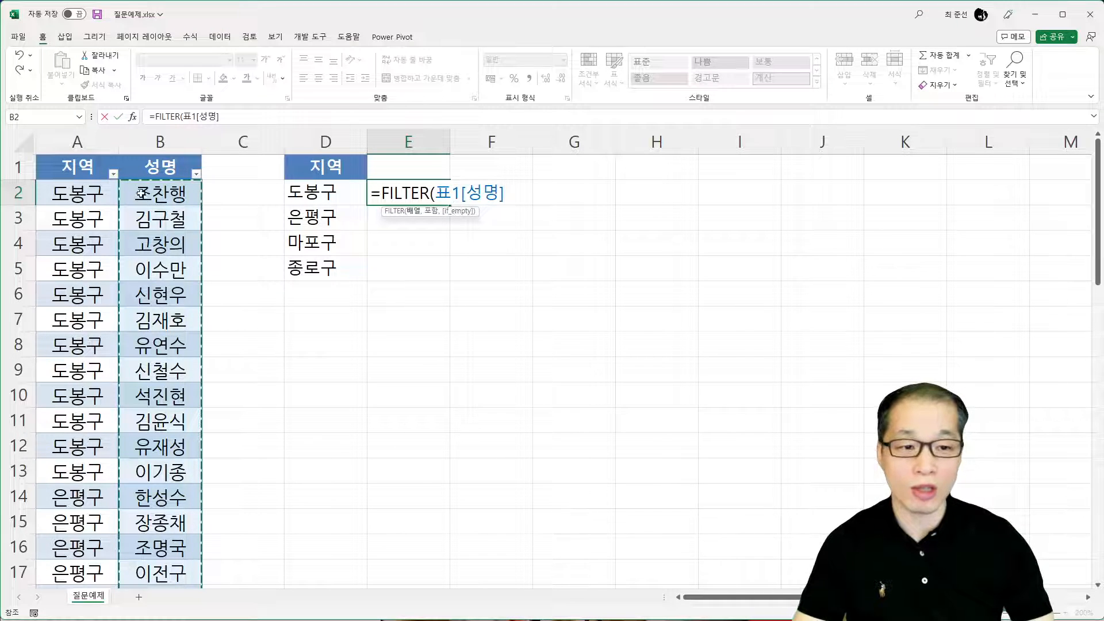
type(",")
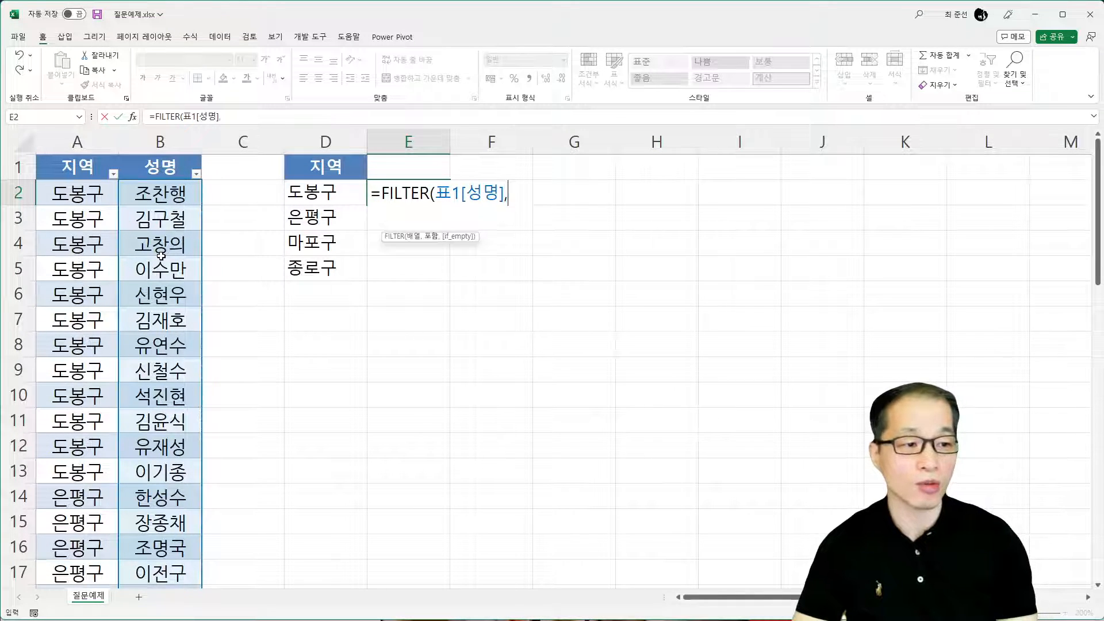
left_click(87, 157)
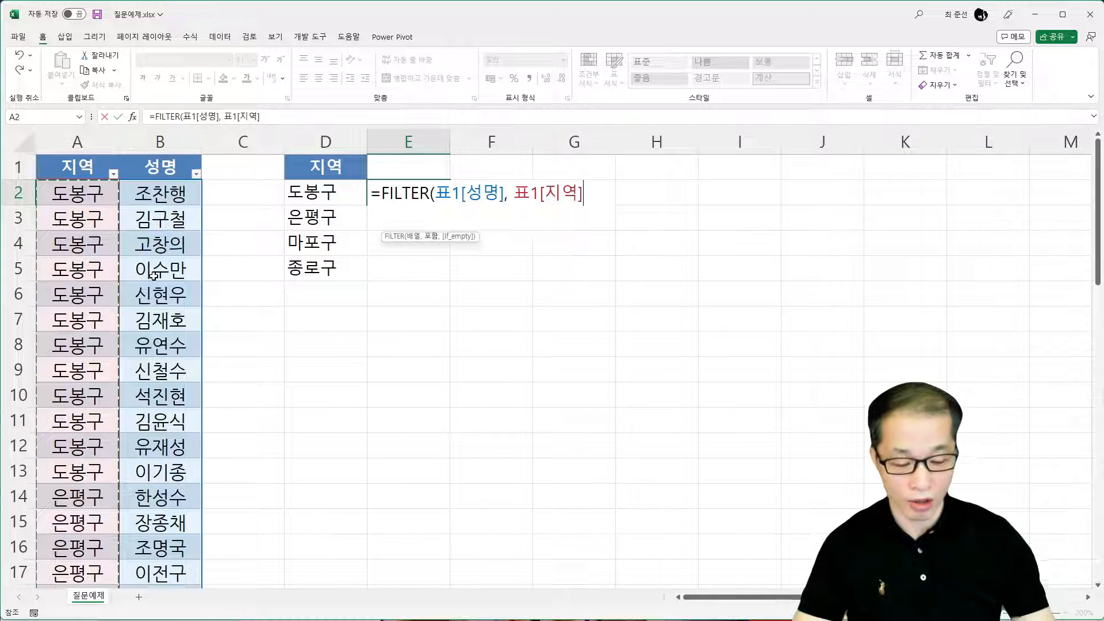
type("=")
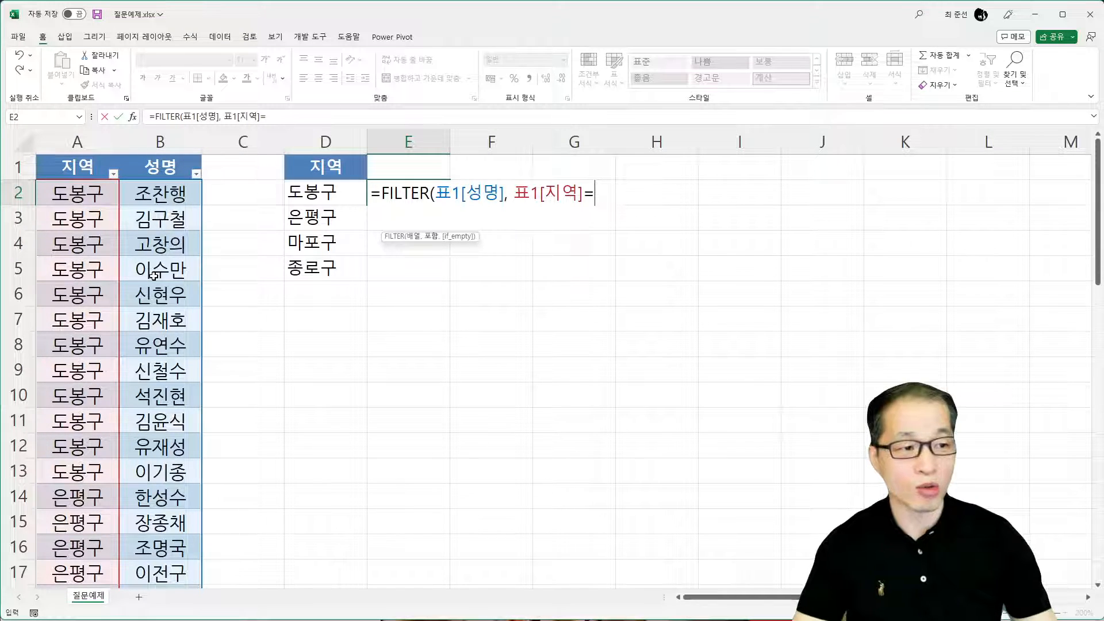
left_click(322, 196)
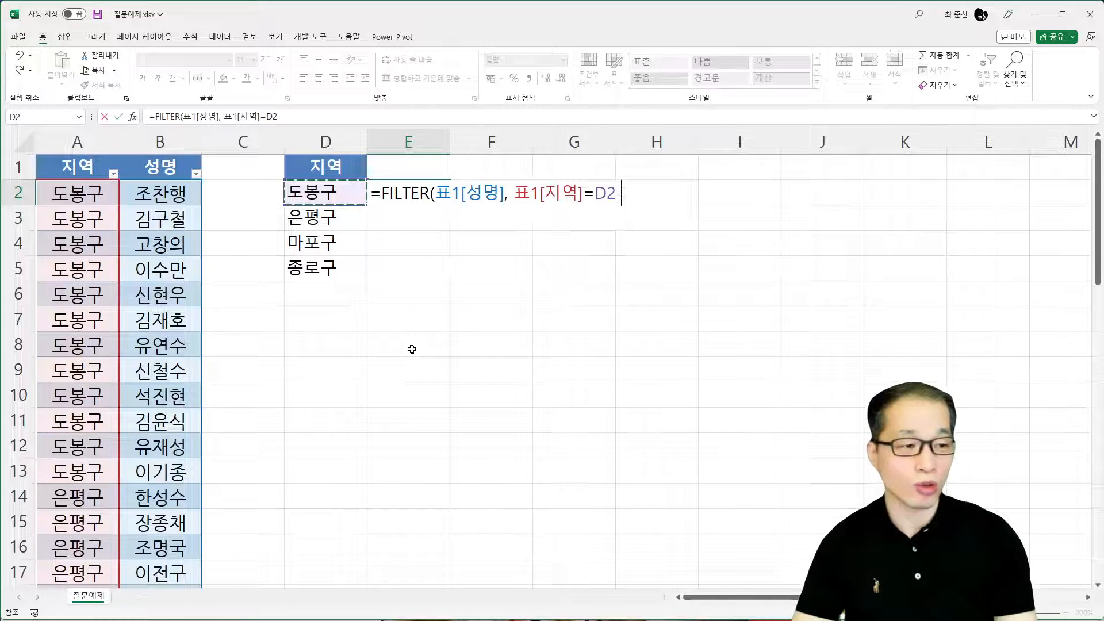
type(")")
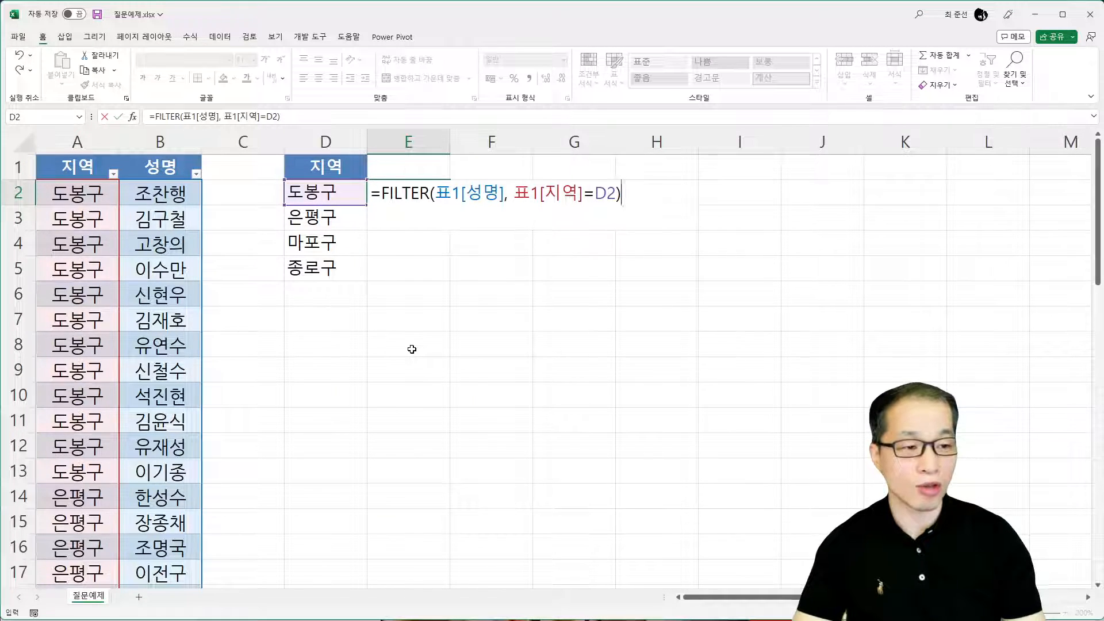
key("Return")
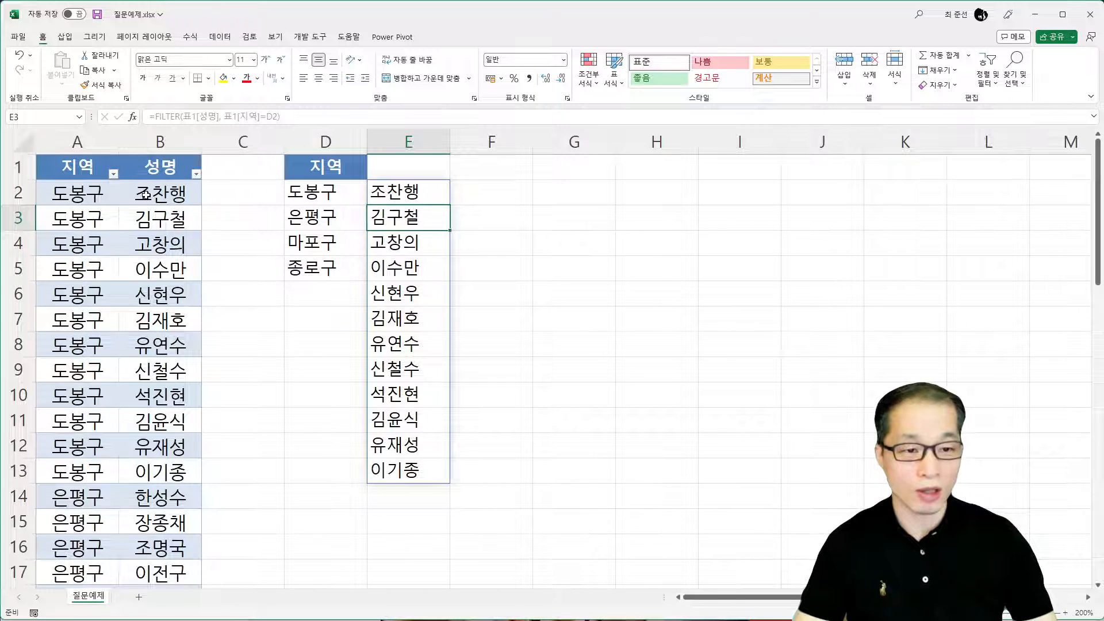
left_click_drag(145, 194, 156, 464)
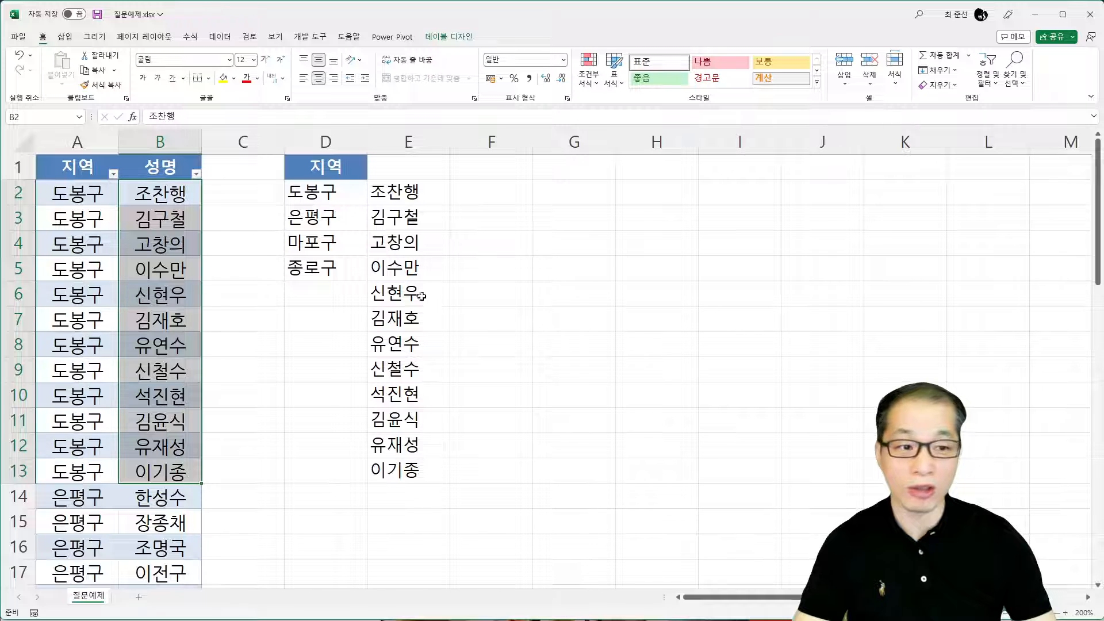
Wrap the FILTER formula in E2 in TRANSPOSE so that it reads =TRANSPOSE(FILTER(표1[성명], 표1[지역]=D2))
left_click(389, 193)
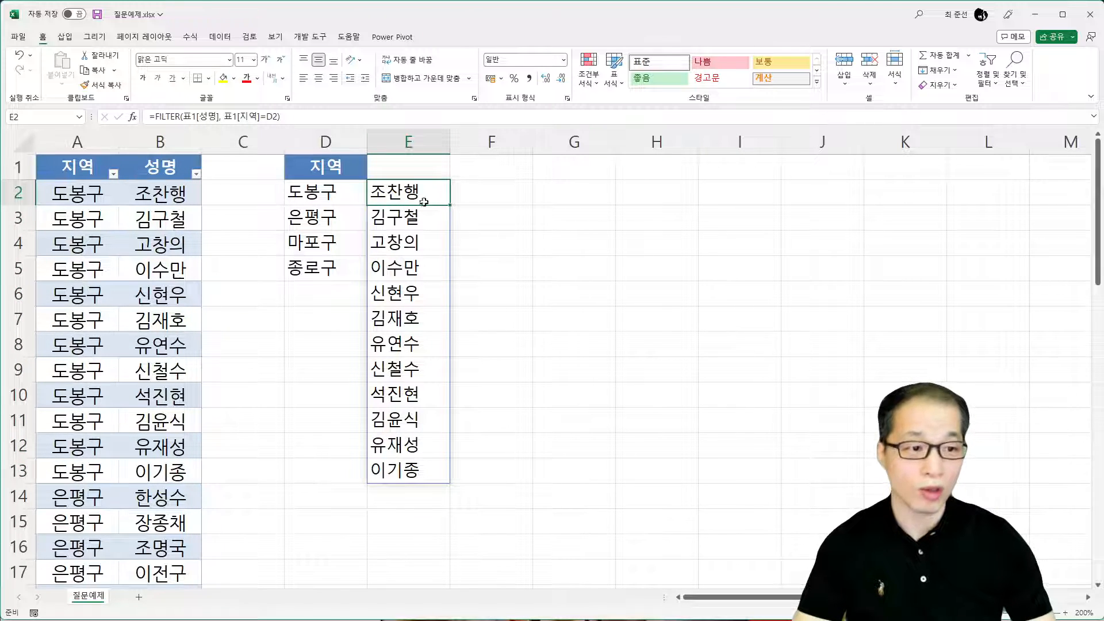
double_click(412, 196)
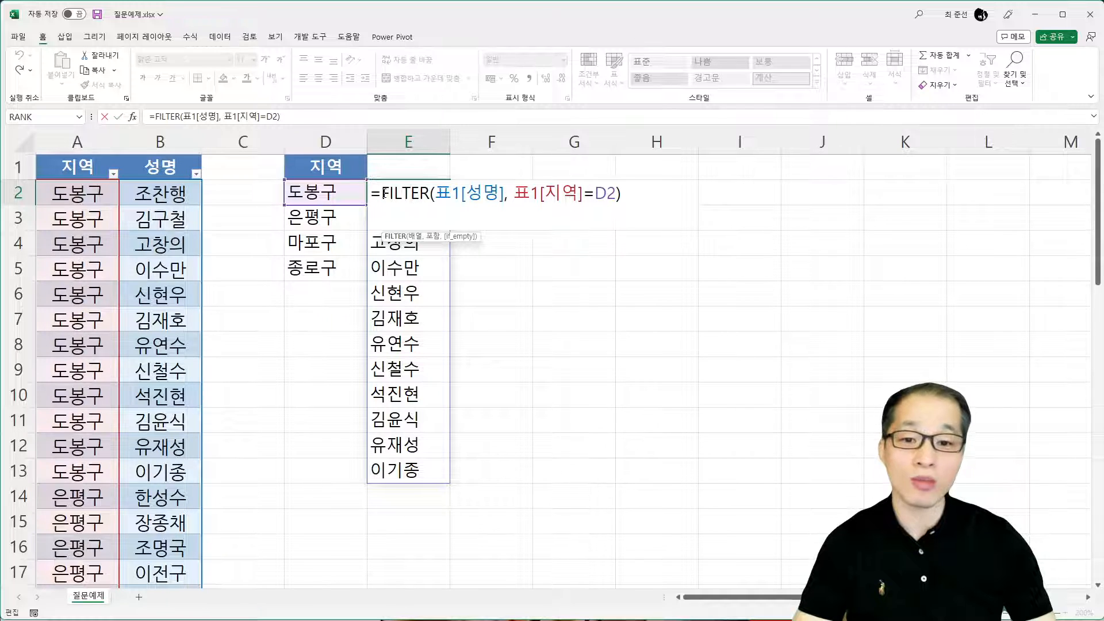
left_click(382, 192)
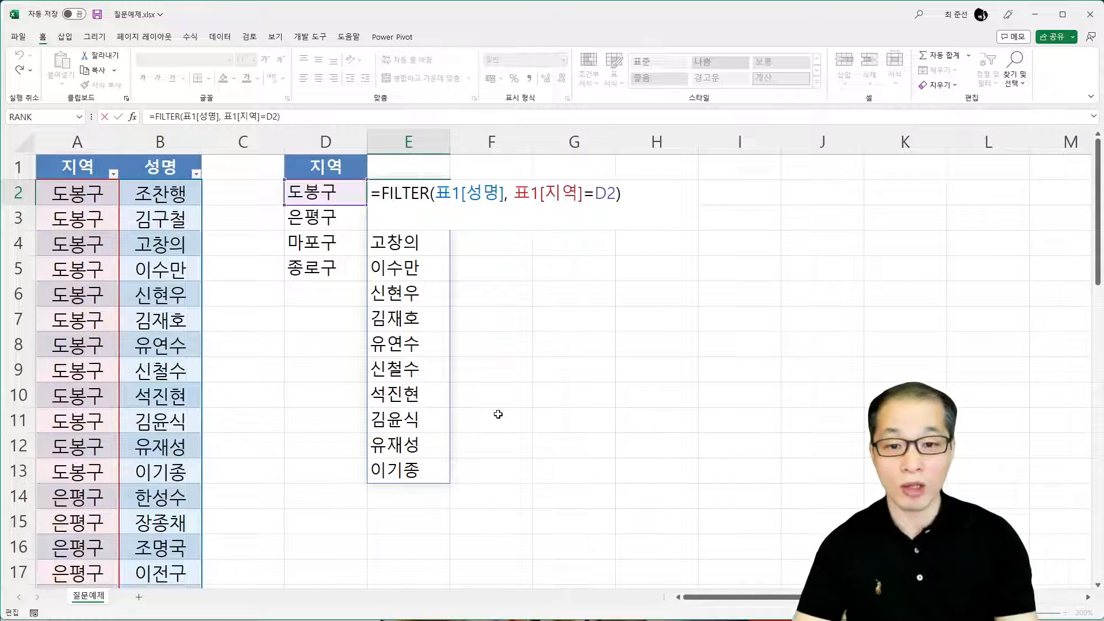
type("TRA")
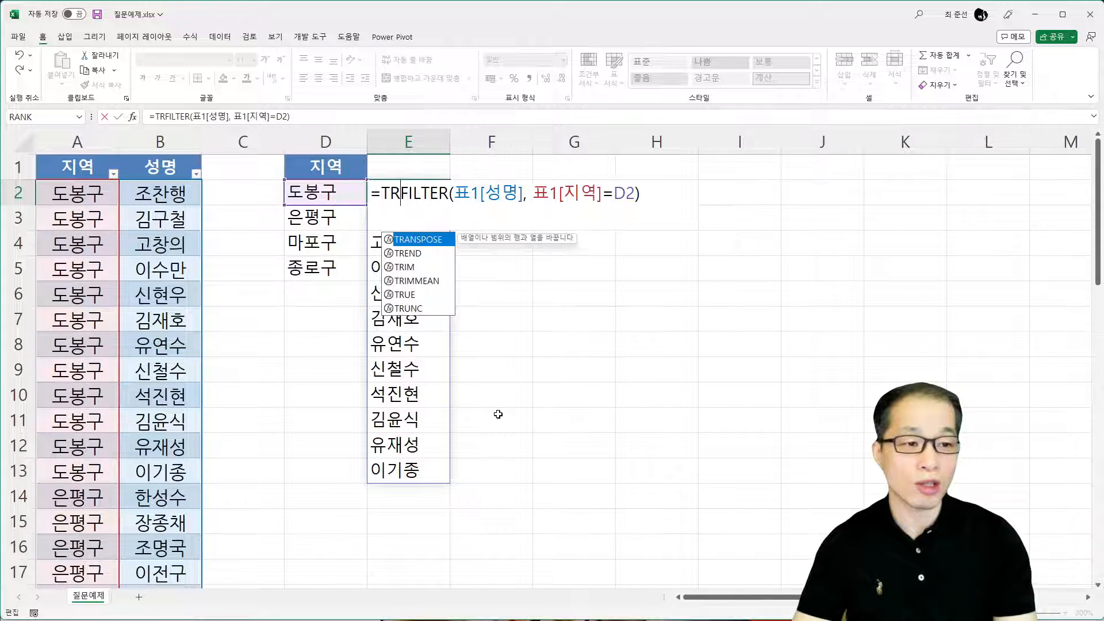
key("Tab")
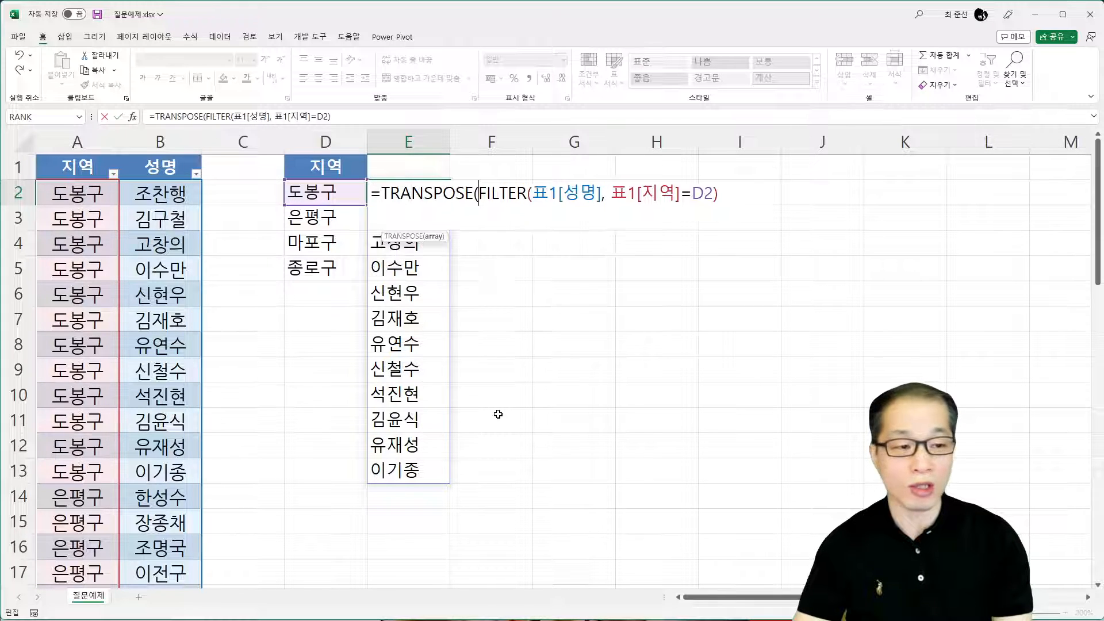
left_click(747, 196)
type(")")
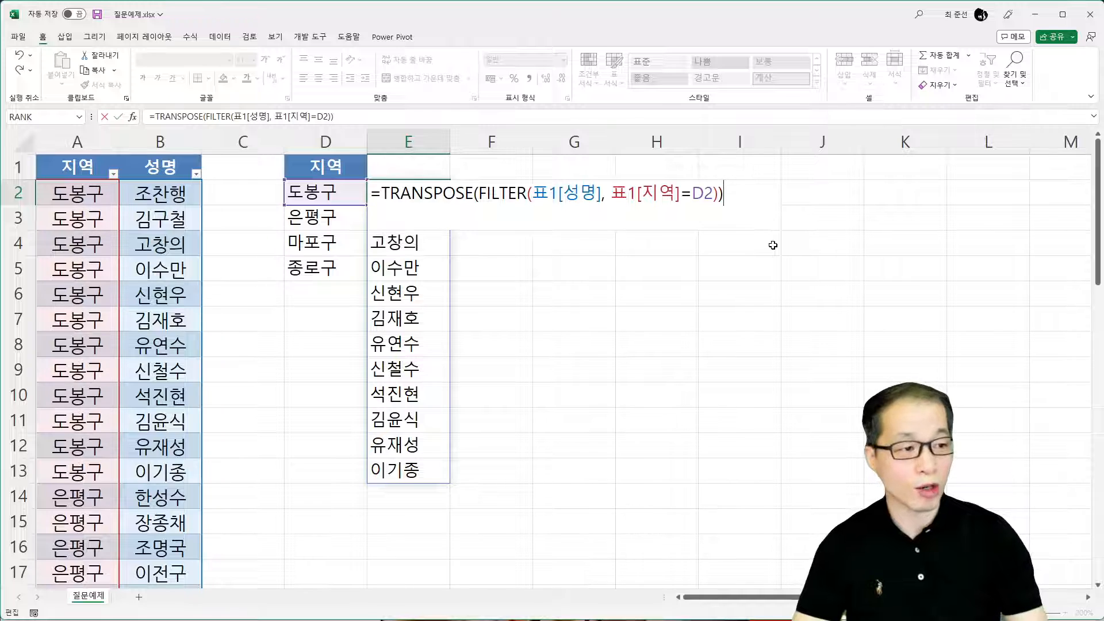
key("Return")
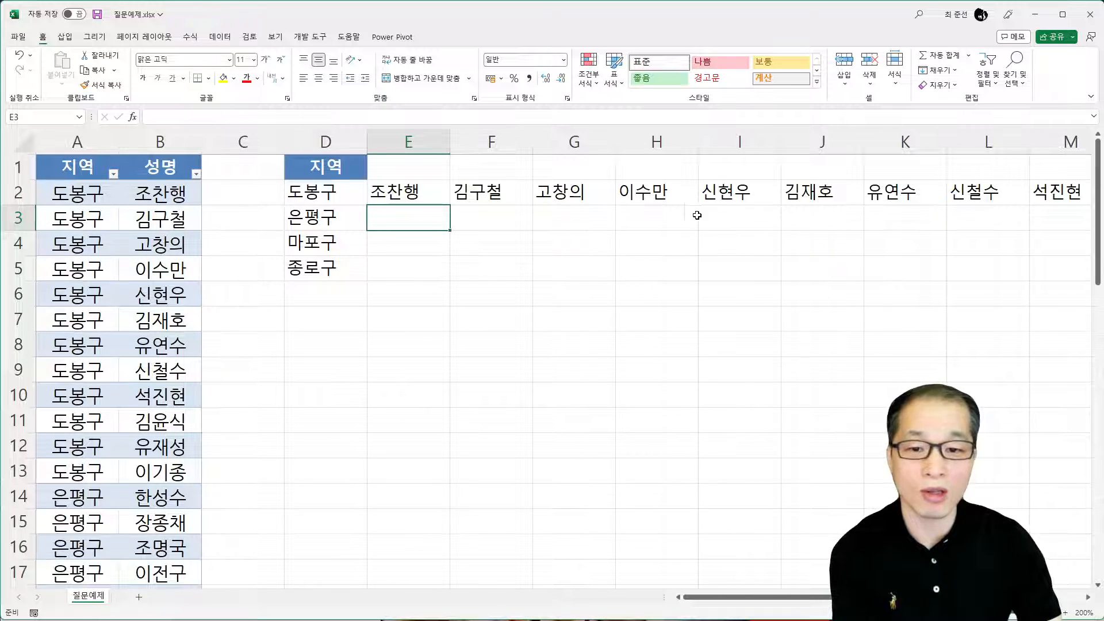
Fill the TRANSPOSE formula from E2 down to E5 to cover the remaining regions
left_click(432, 200)
left_click_drag(450, 206, 459, 281)
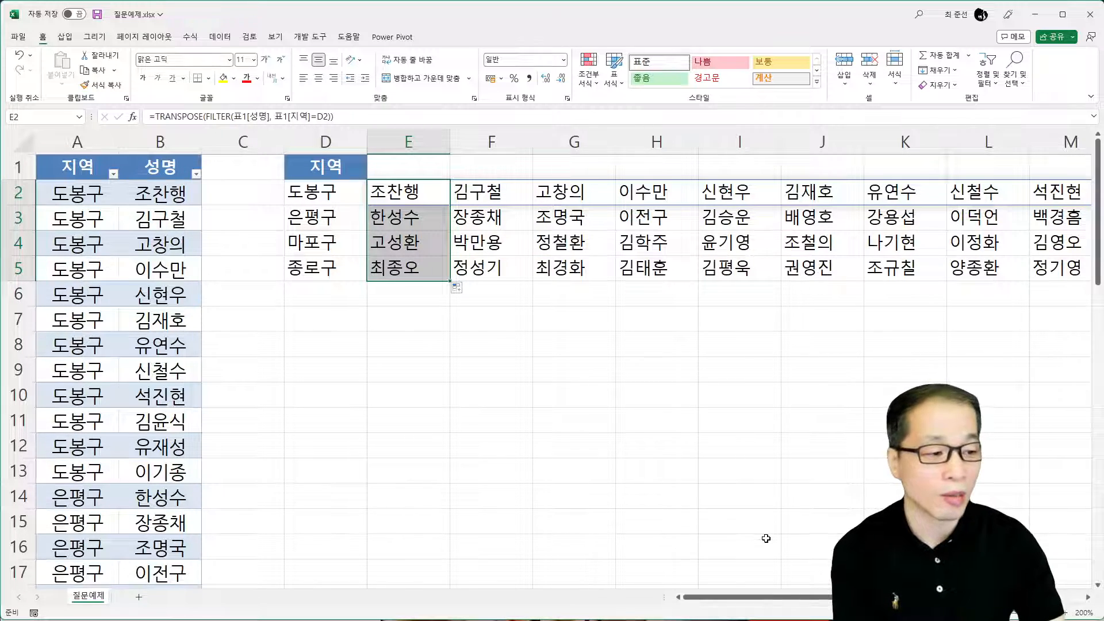
scroll(547, 357, "down", 5, "ctrl")
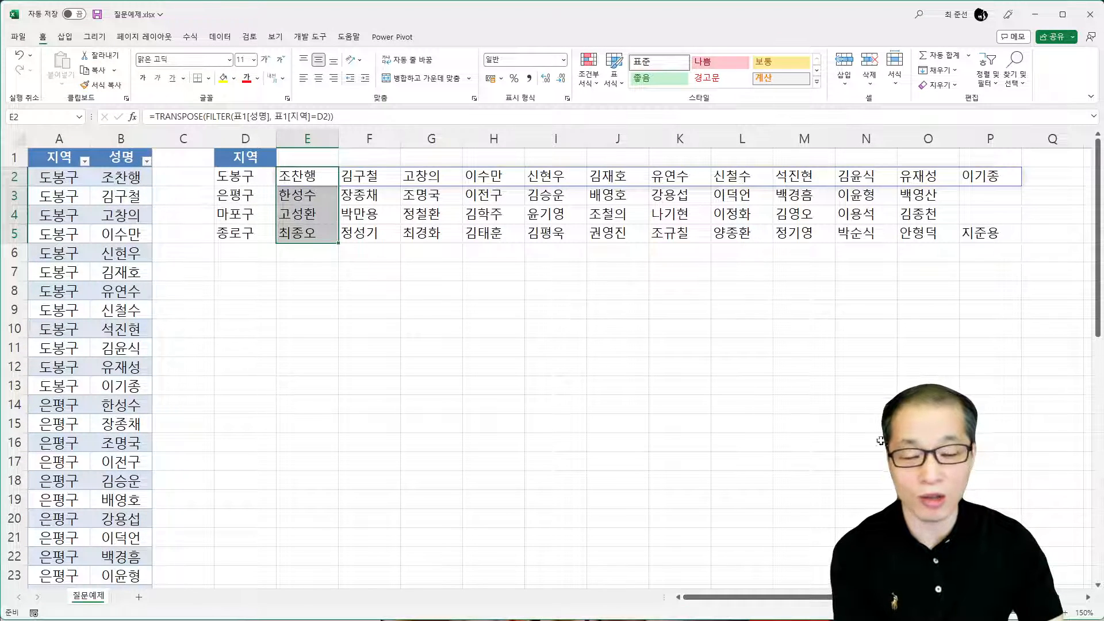
left_click(299, 153)
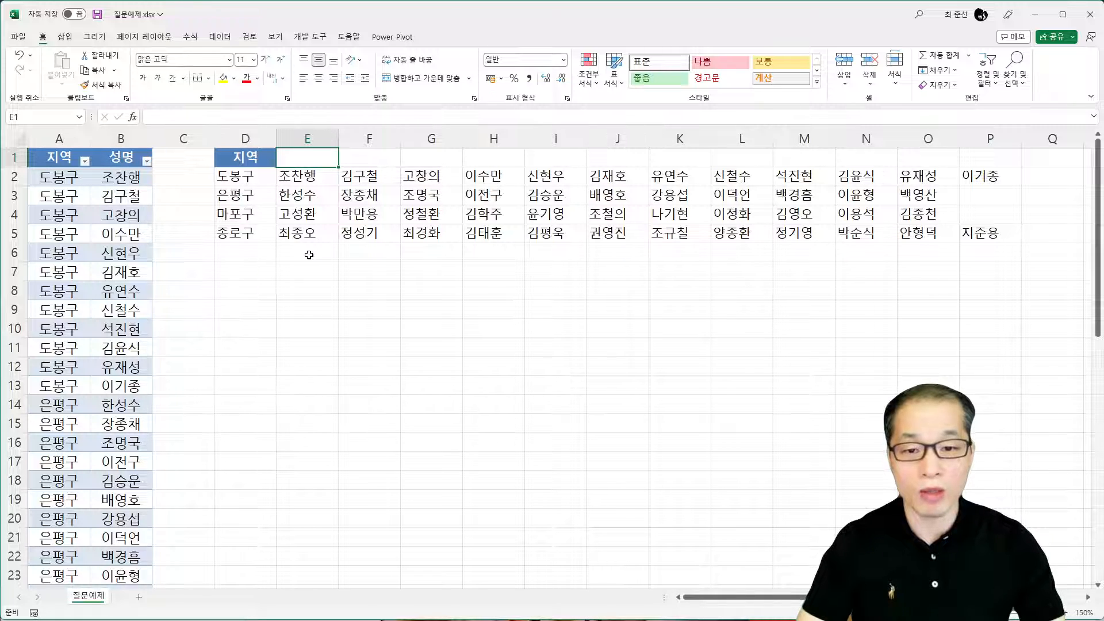
Copy the whole 지역/성명 table A1:B47, switch to the untitled Google Sheets spreadsheet and paste it at A1
left_click_drag(53, 159, 111, 161)
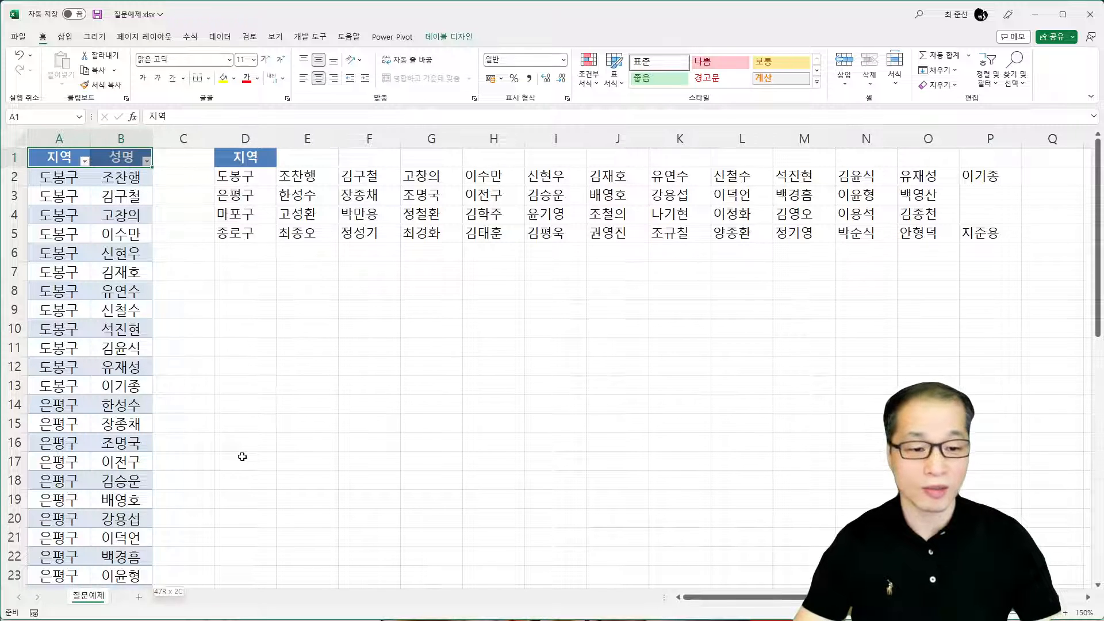
key("ctrl+shift+Down")
key("ctrl+c")
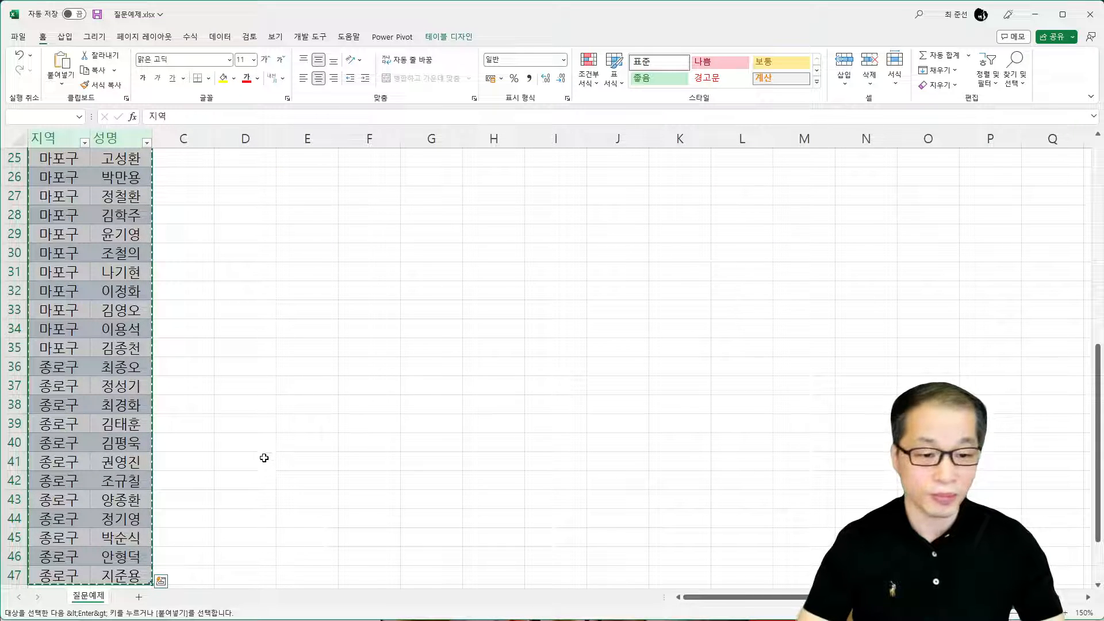
key("alt+Tab")
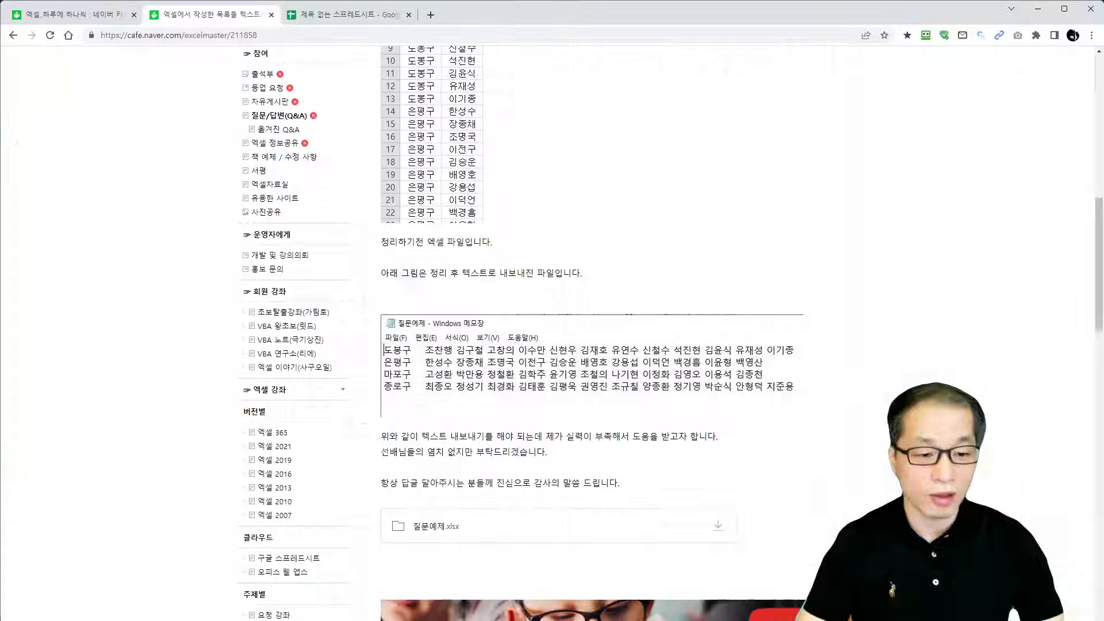
left_click(342, 15)
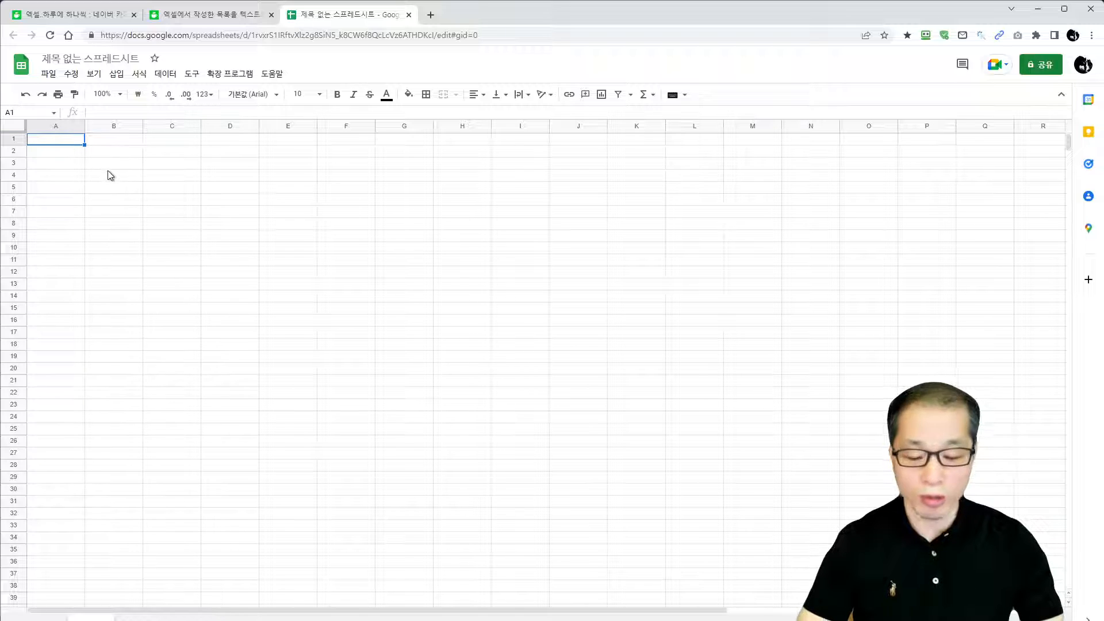
key("ctrl+v")
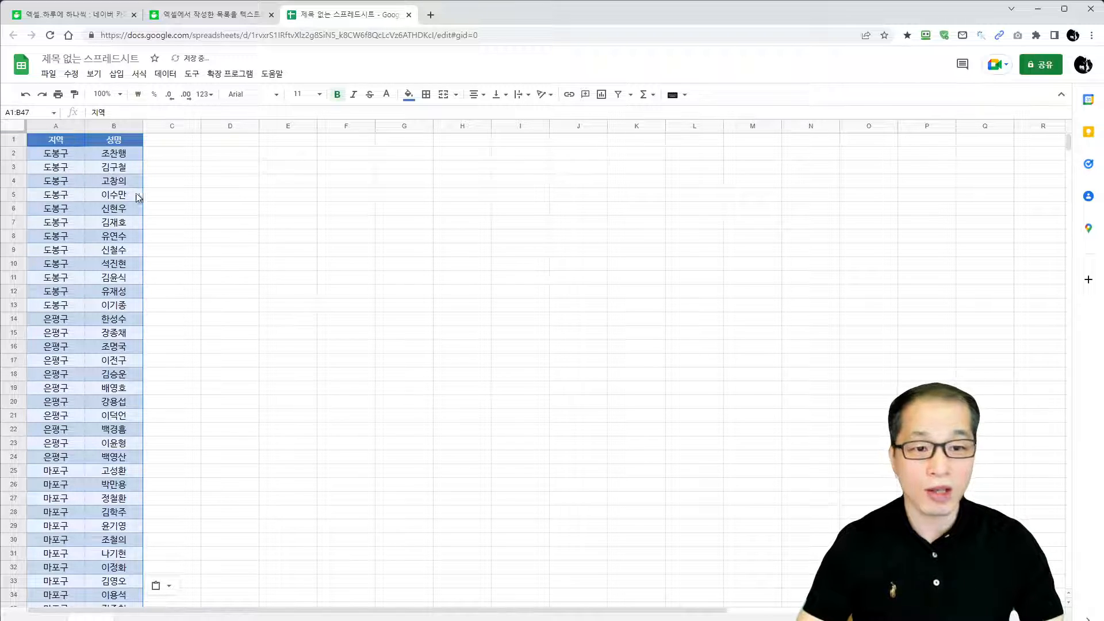
left_click(131, 183)
left_click(214, 194)
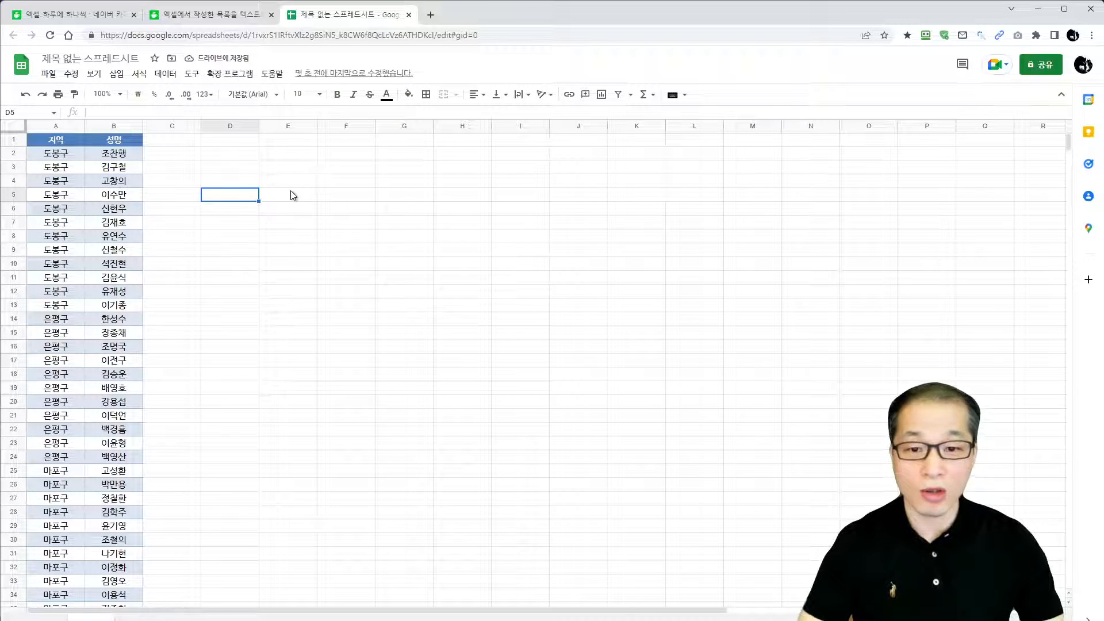
Enter the heading 지역 in cell D1
left_click(253, 143)
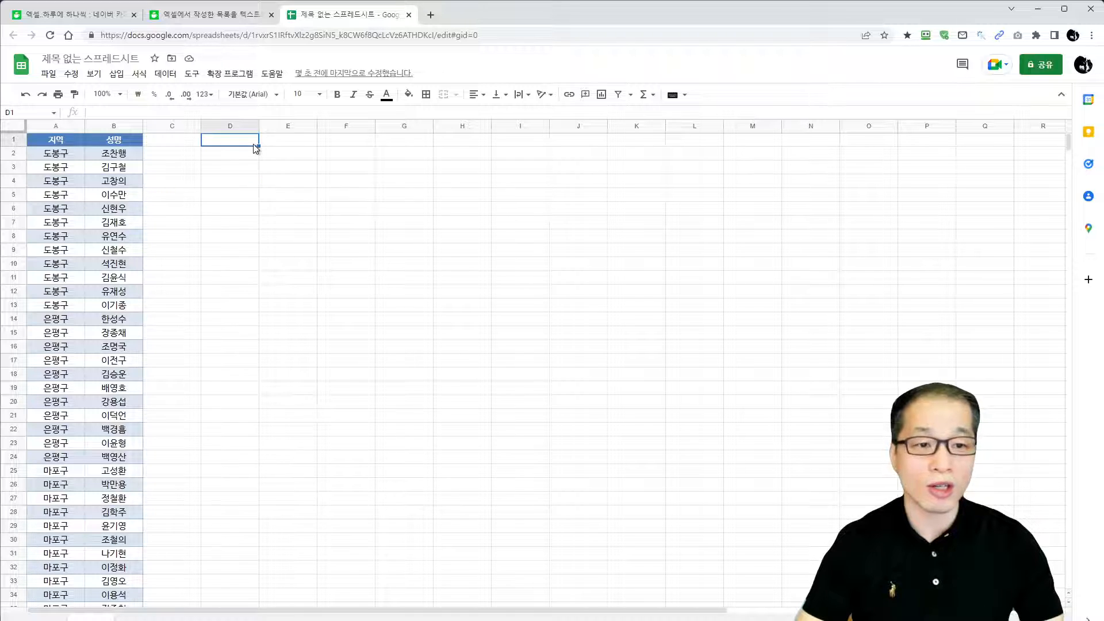
type("지역")
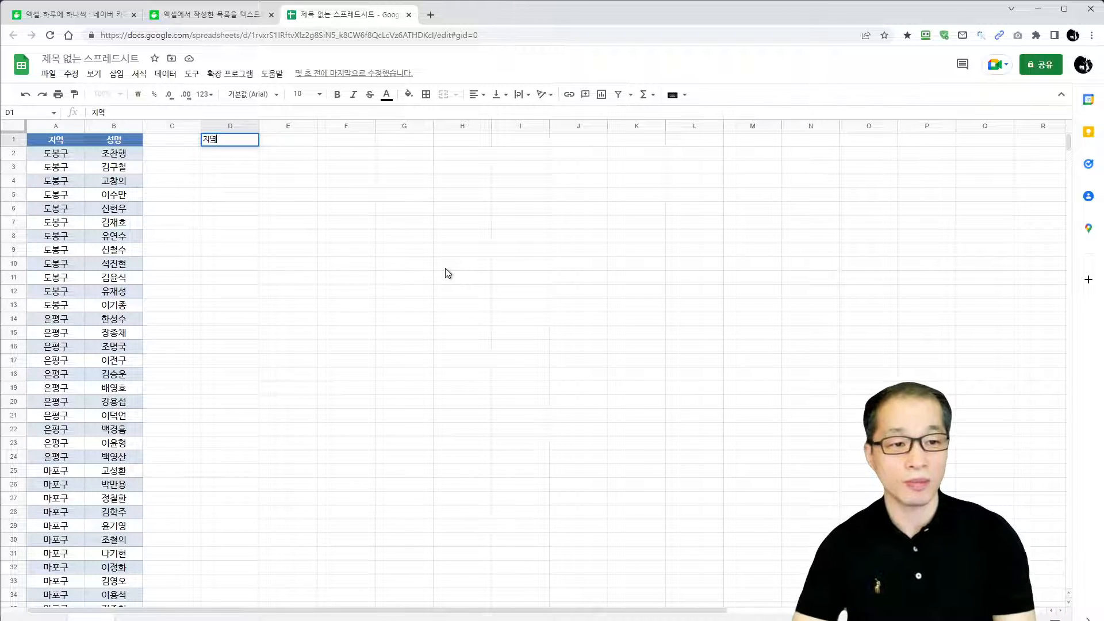
key("Return")
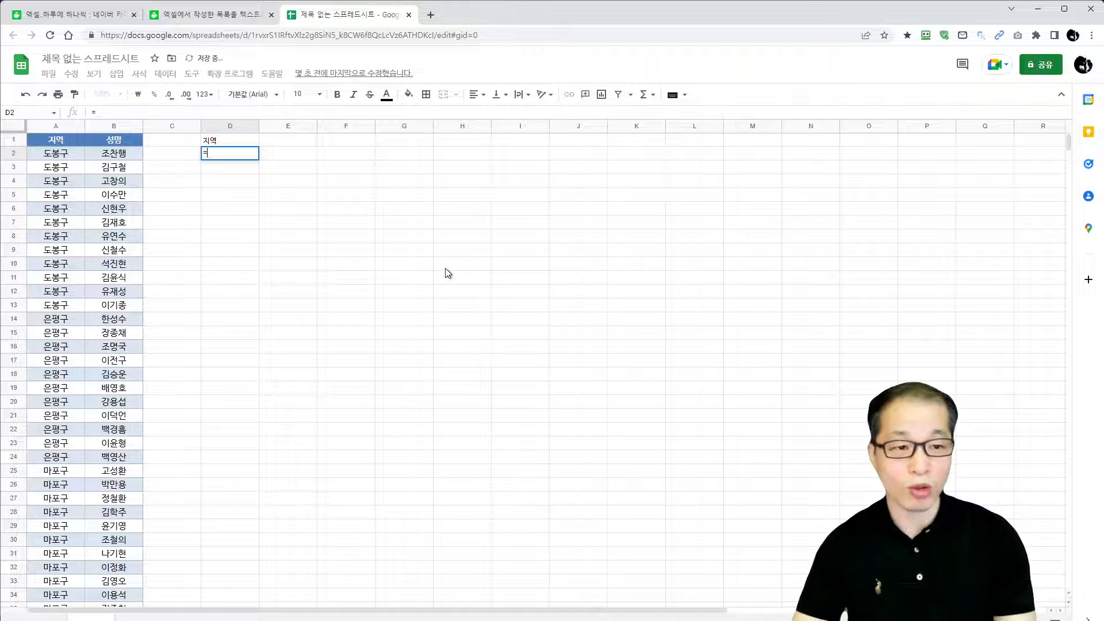
Begin a UNIQUE formula in D2 over the open-ended 지역 range A2:A
type("=UNIQ")
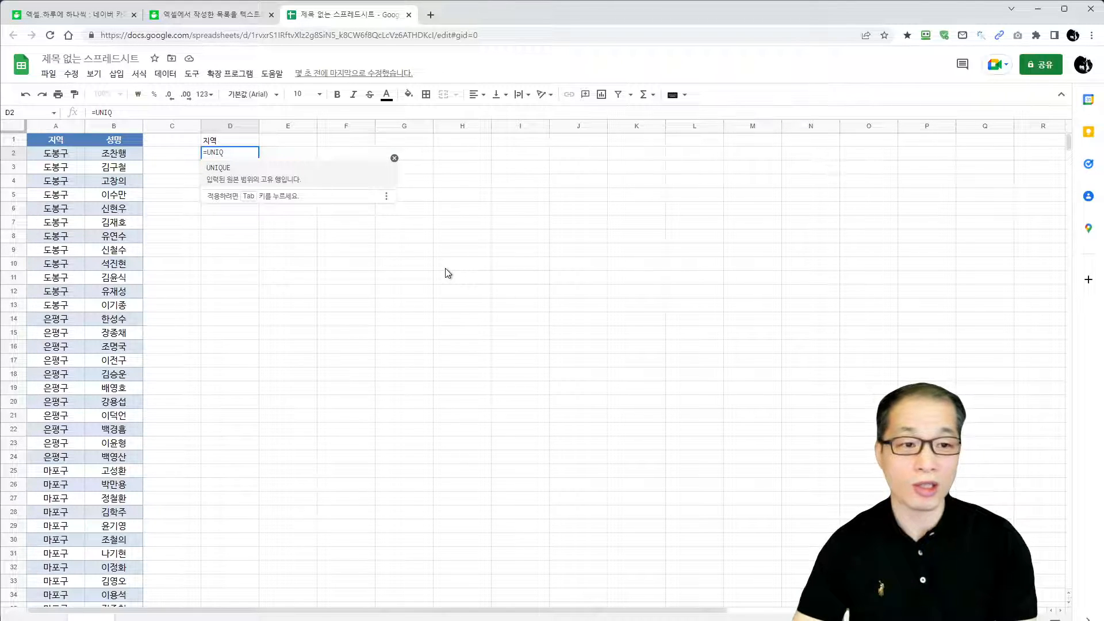
key("Tab")
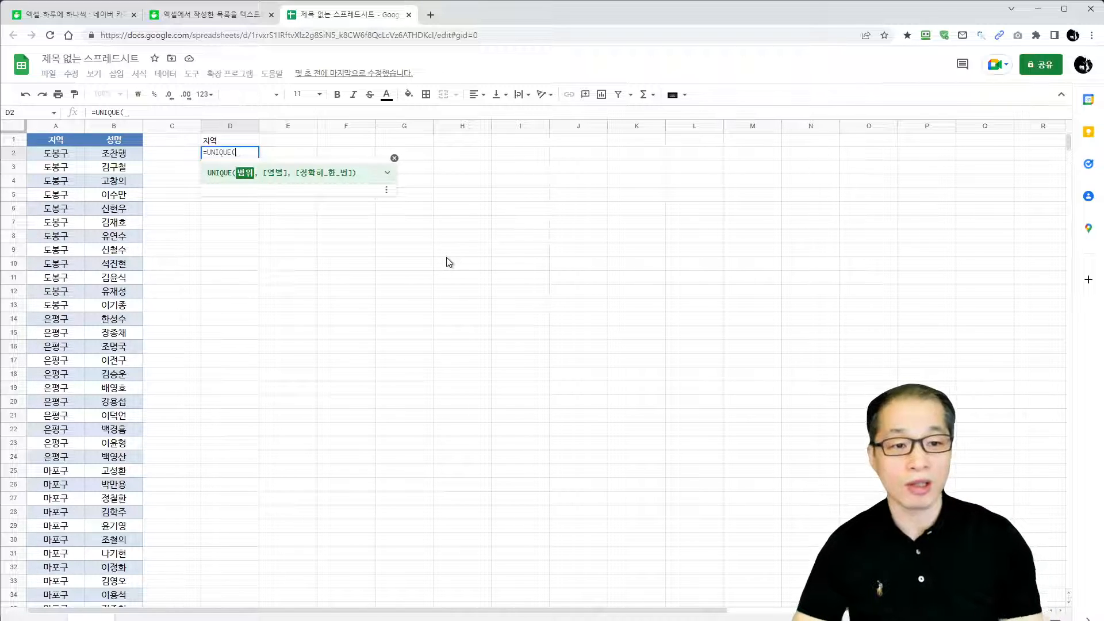
type("A2:")
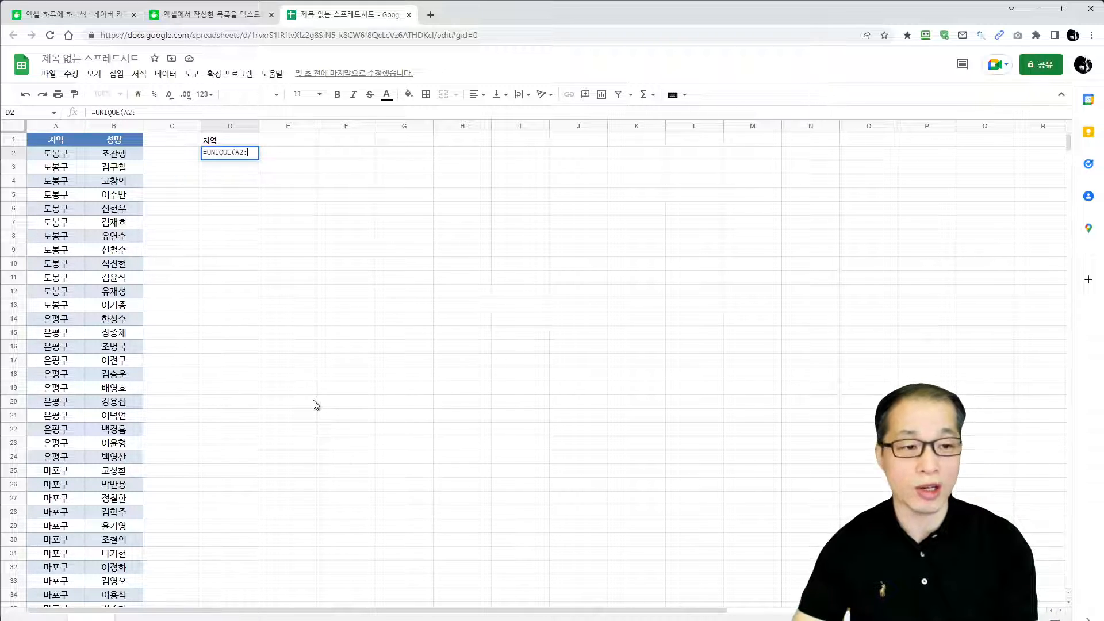
type("A")
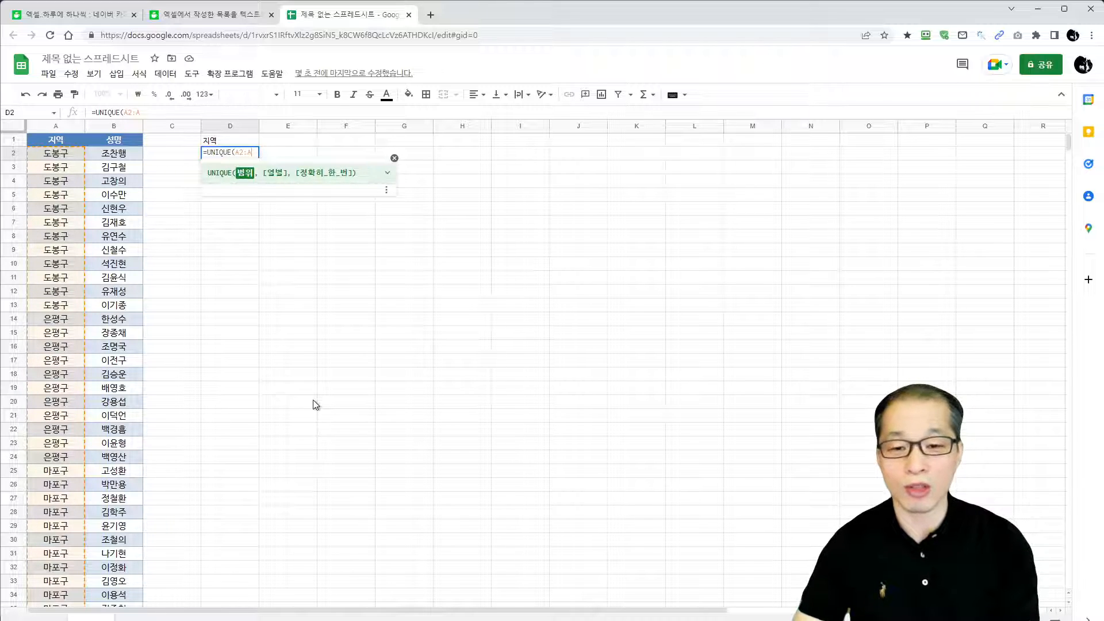
Try A:A and A2:A10000 as the range of the UNIQUE formula in D2, then restore A2:A
key("BackSpace")
key("BackSpace")
key("BackSpace")
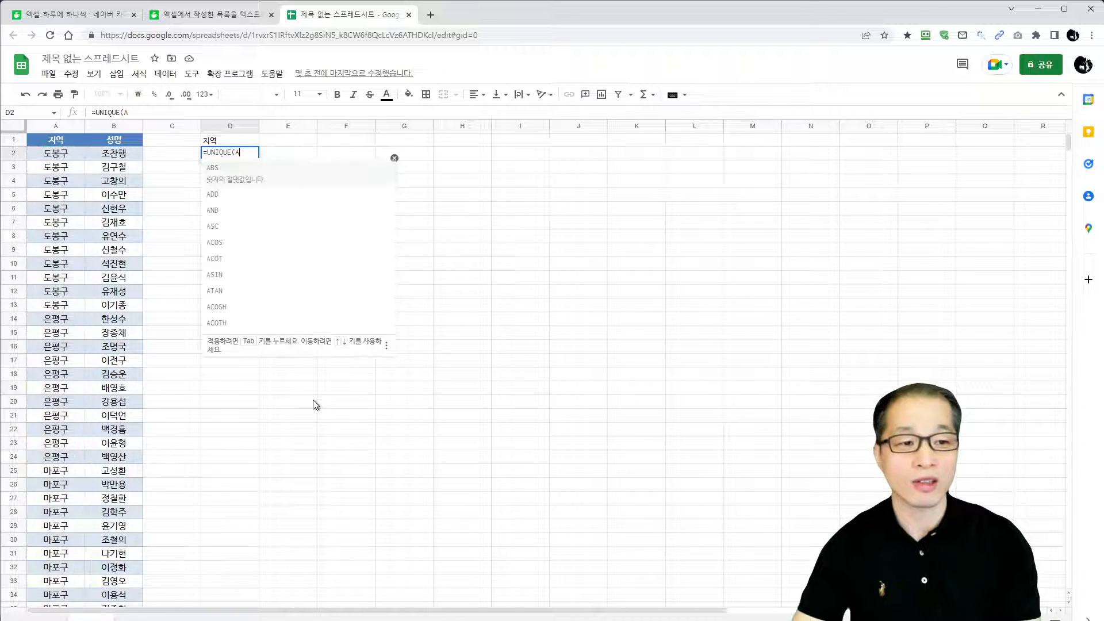
type(":A")
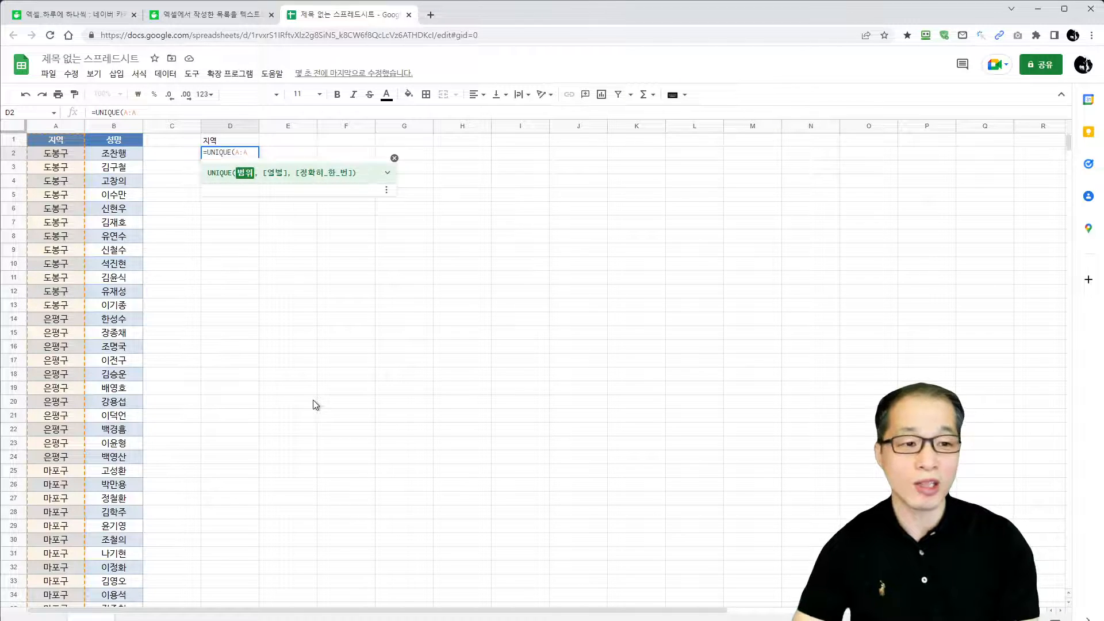
key("BackSpace")
key("BackSpace")
type("2")
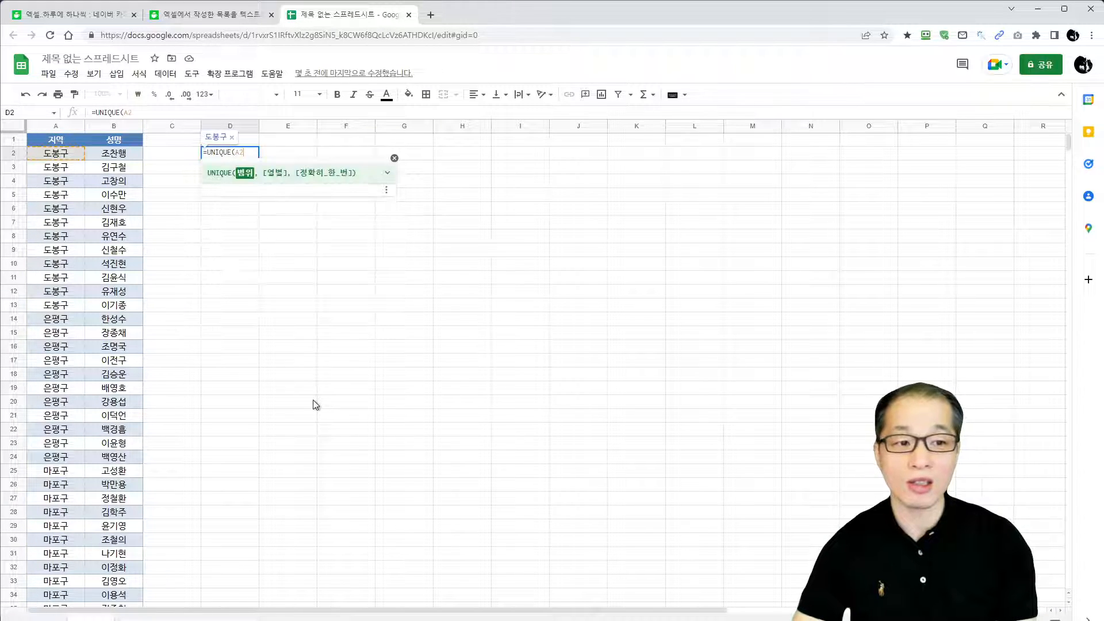
type(":A10000")
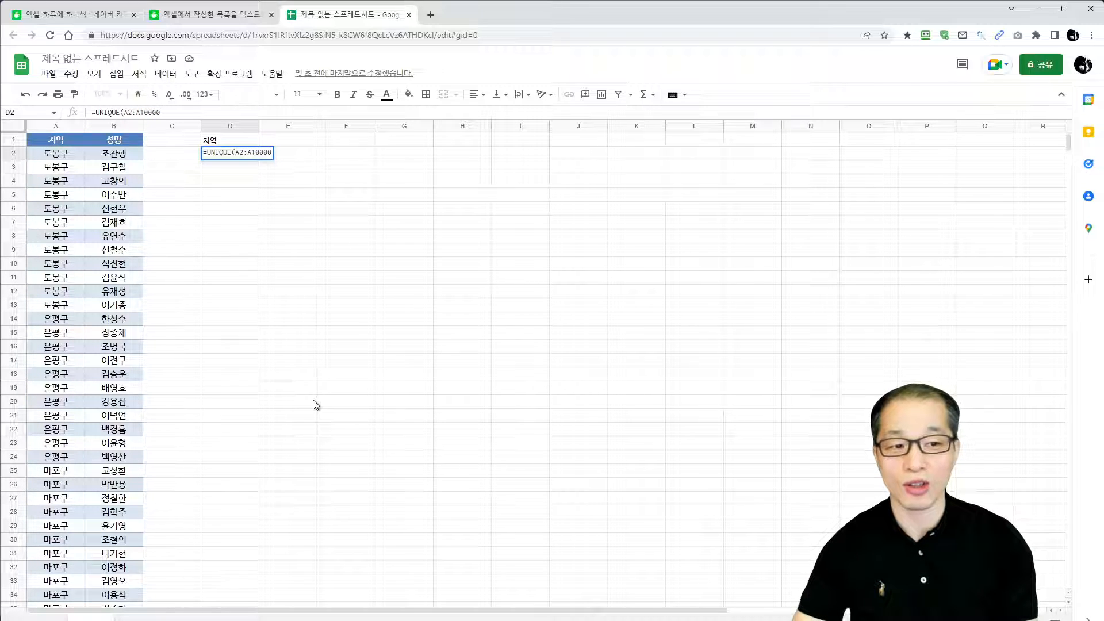
key("BackSpace")
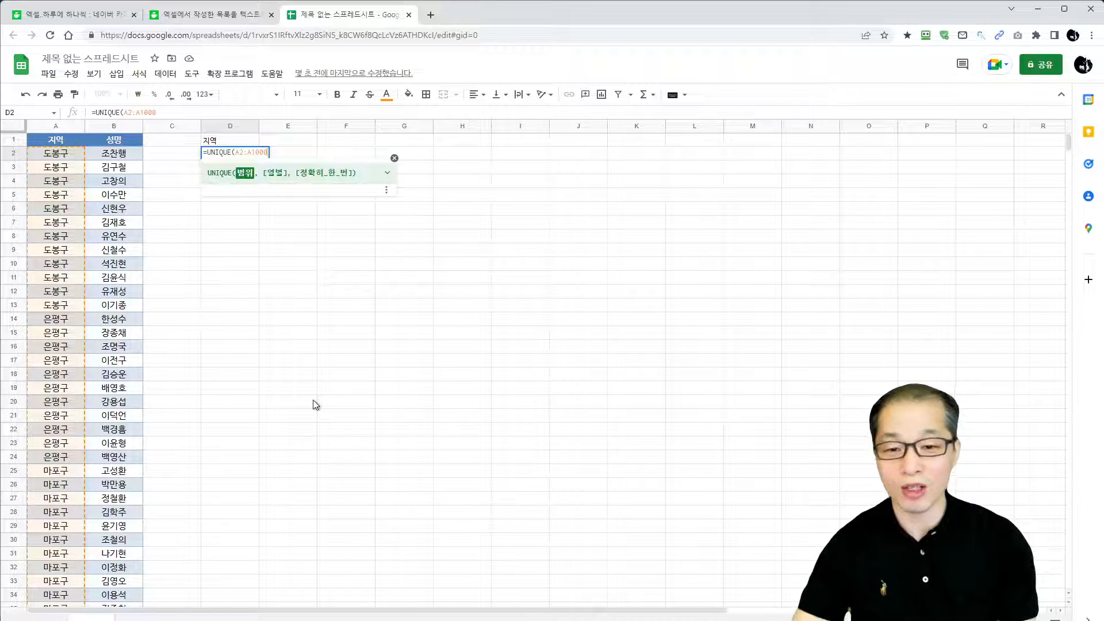
key("BackSpace")
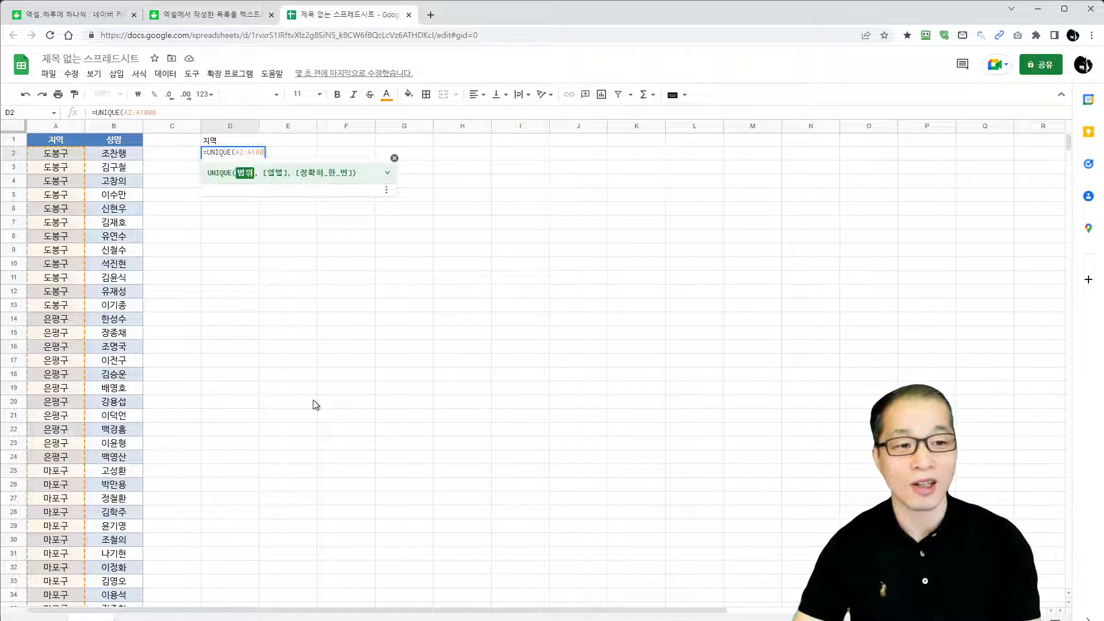
key("BackSpace")
key("BackSpace")
key("BackSpace")
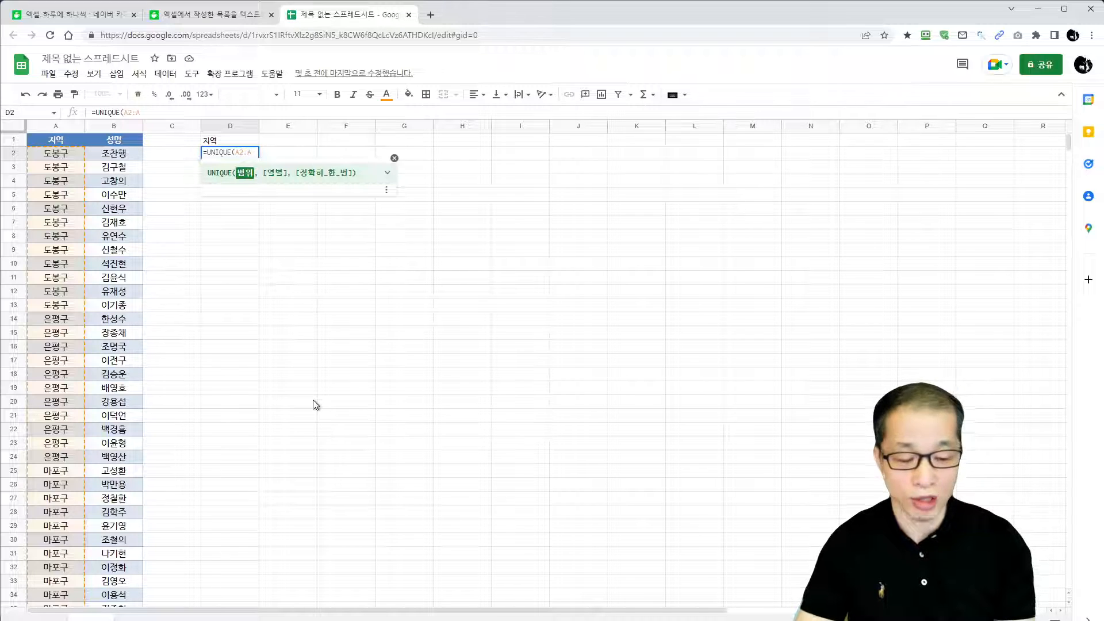
Complete the formula in D2 as =UNIQUE(A2:A) and select the cell again
type(")")
key("Return")
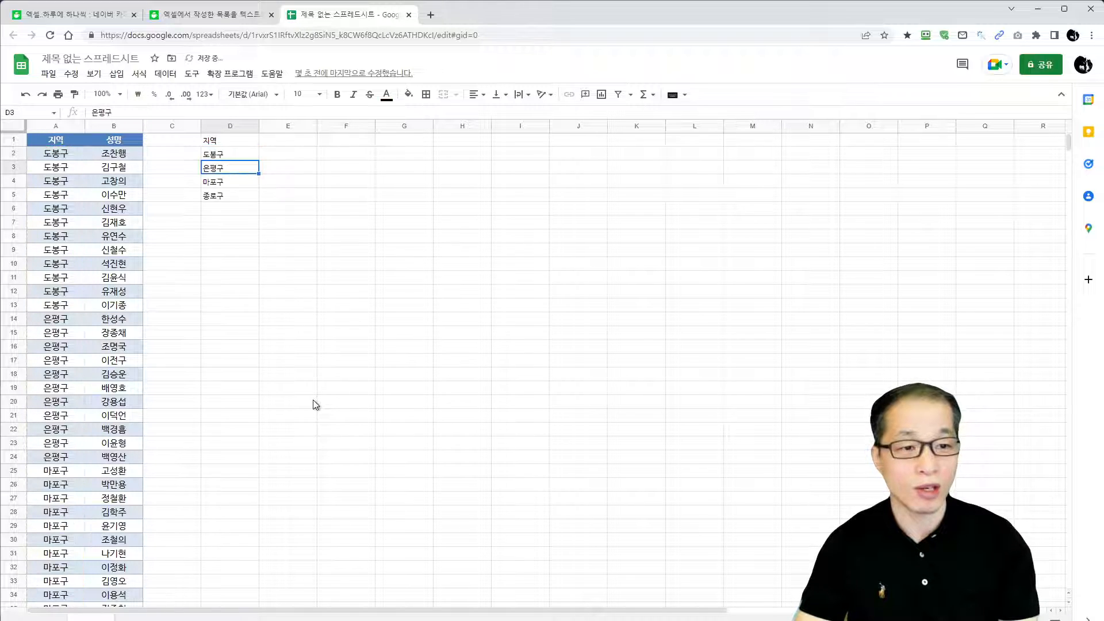
left_click(239, 156)
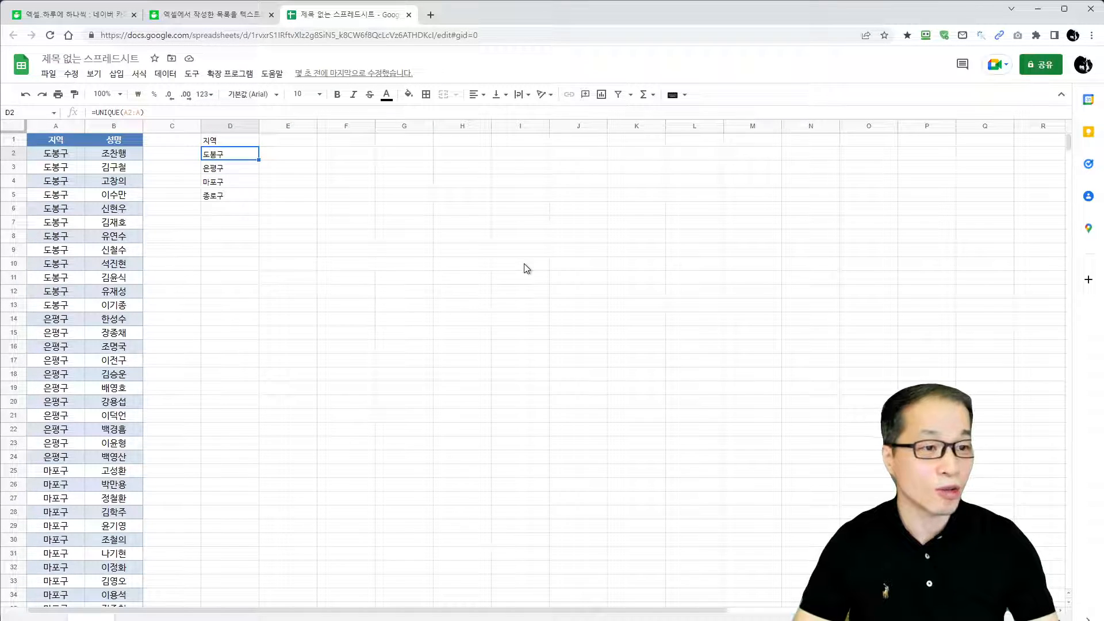
Zoom the sheet to 150% and open the UNIQUE formula in D2 to review it
left_click(96, 75)
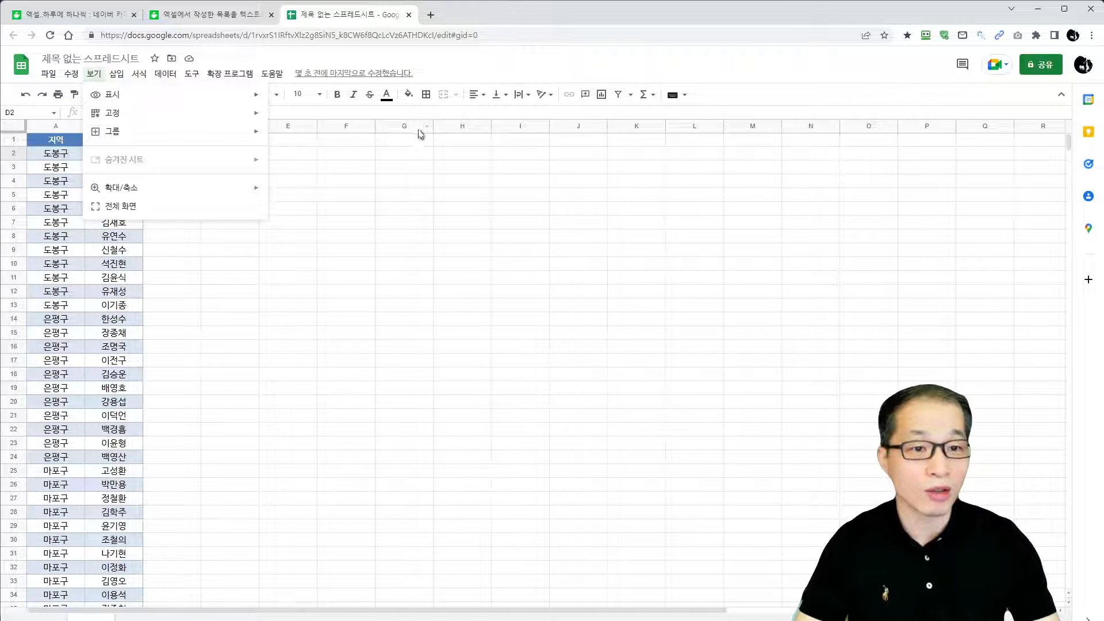
left_click(404, 181)
left_click(120, 94)
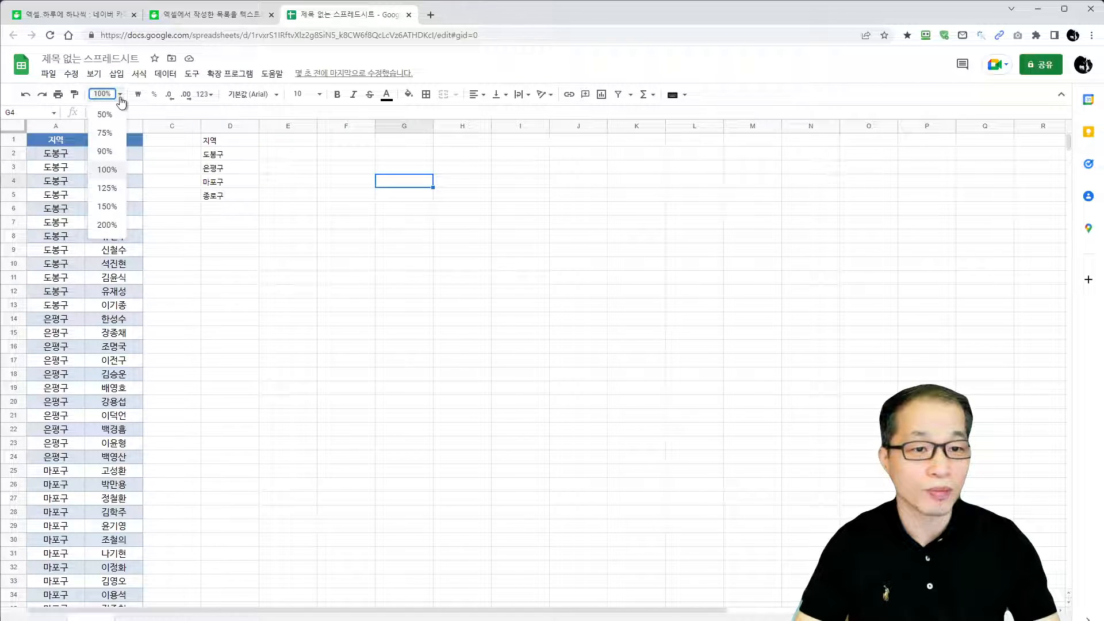
left_click(112, 210)
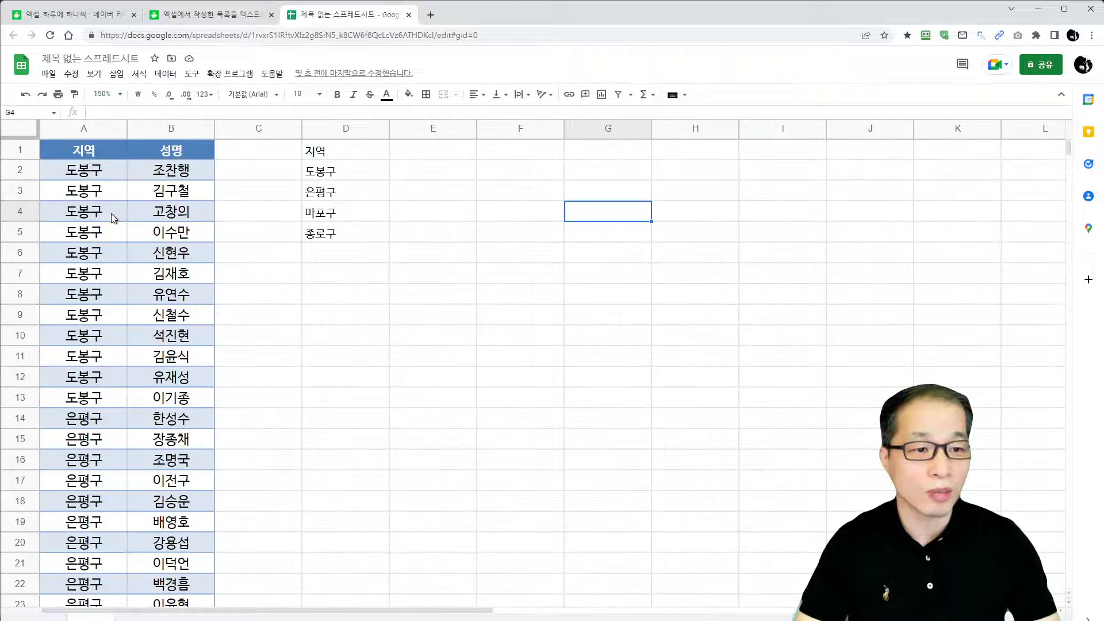
left_click(366, 170)
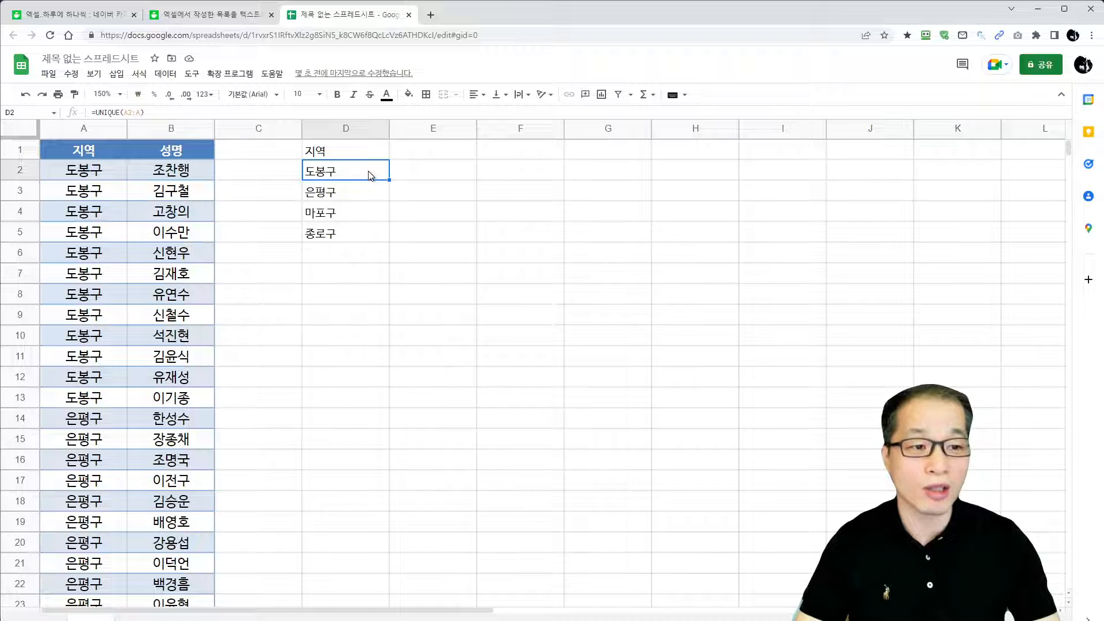
double_click(368, 175)
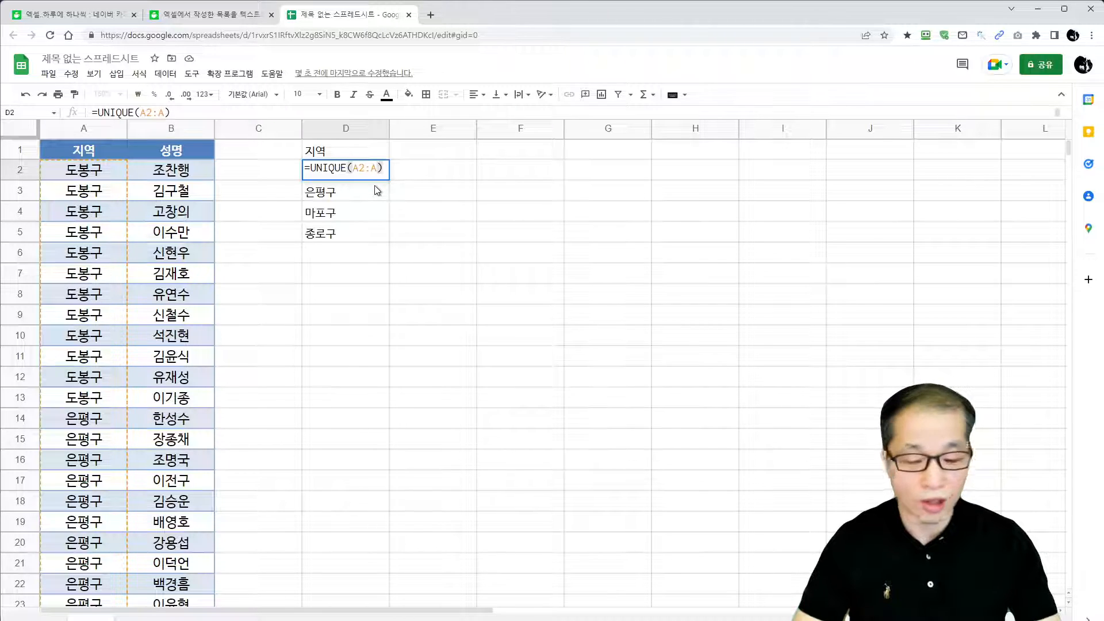
Enter =FILTER(B2:B, A2:A=D2) in cell E2 to list the names for the region in D2
left_click(421, 178)
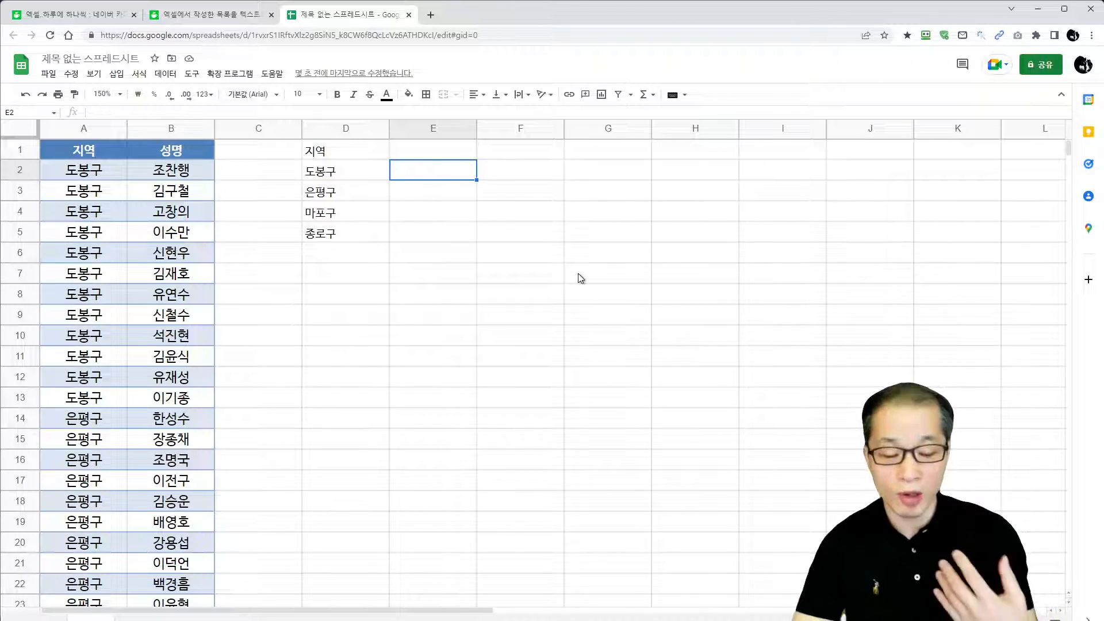
type("=FILT")
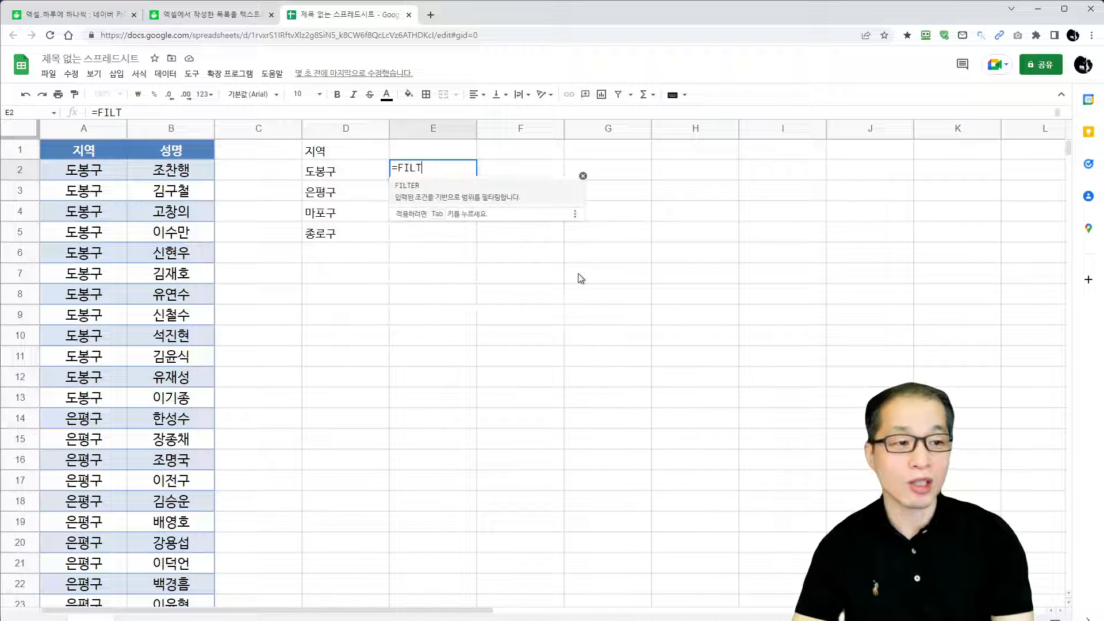
type("ER")
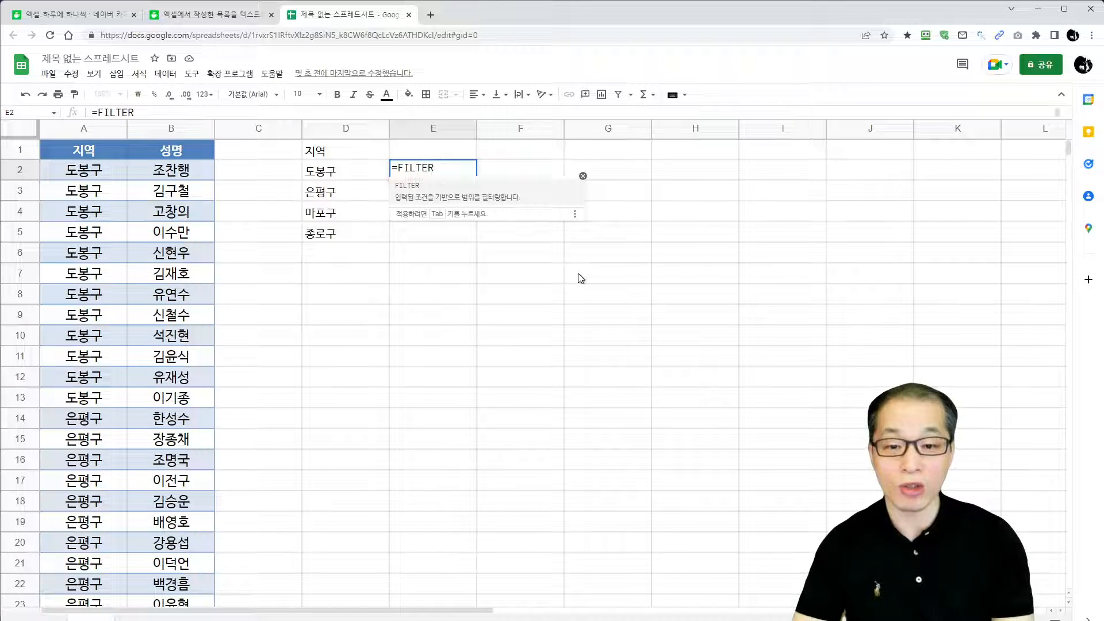
type("(")
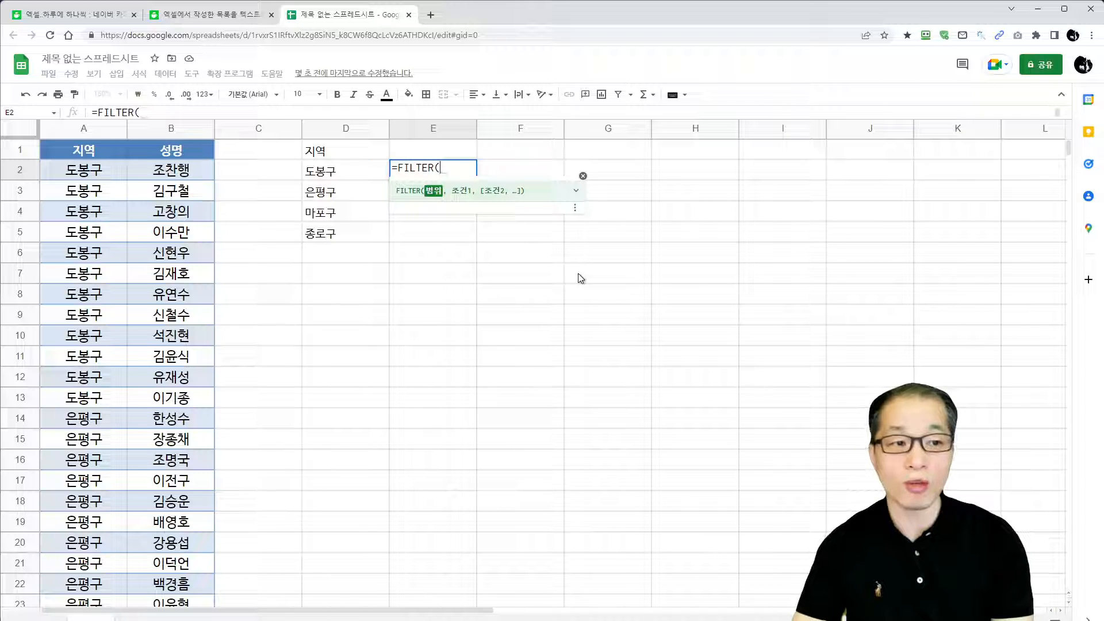
type("ㅠ")
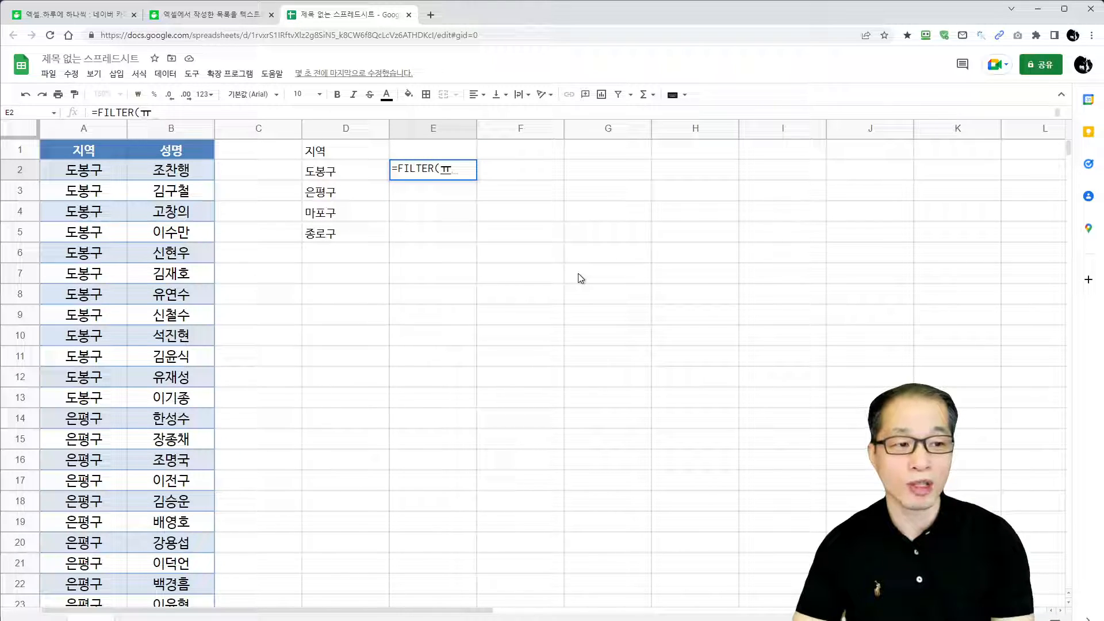
key("BackSpace")
type("B2:B")
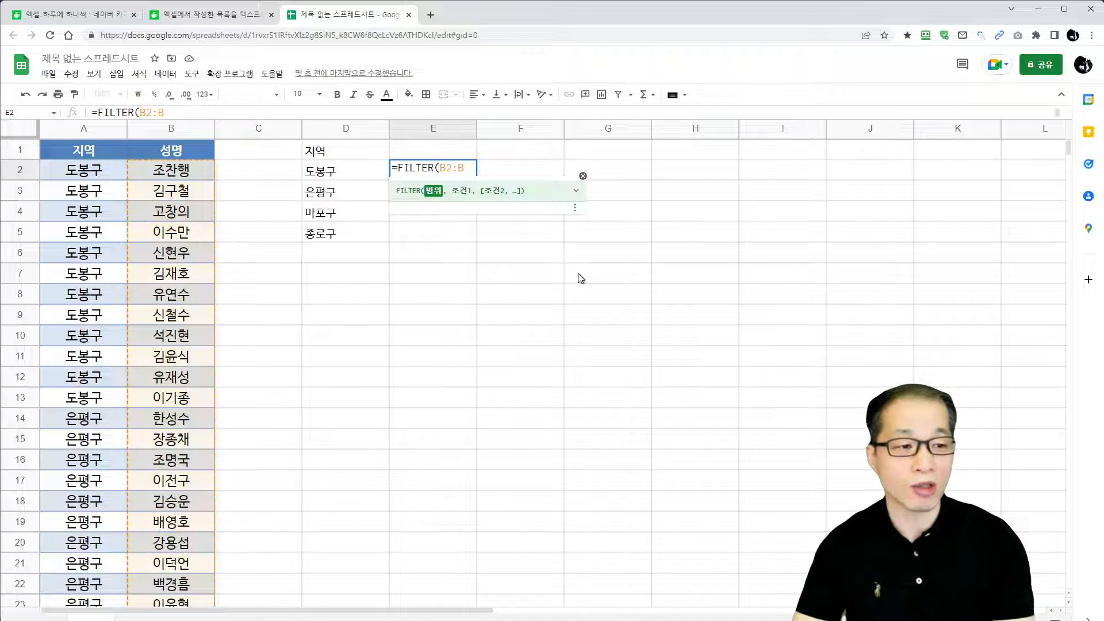
type(", A2:A=")
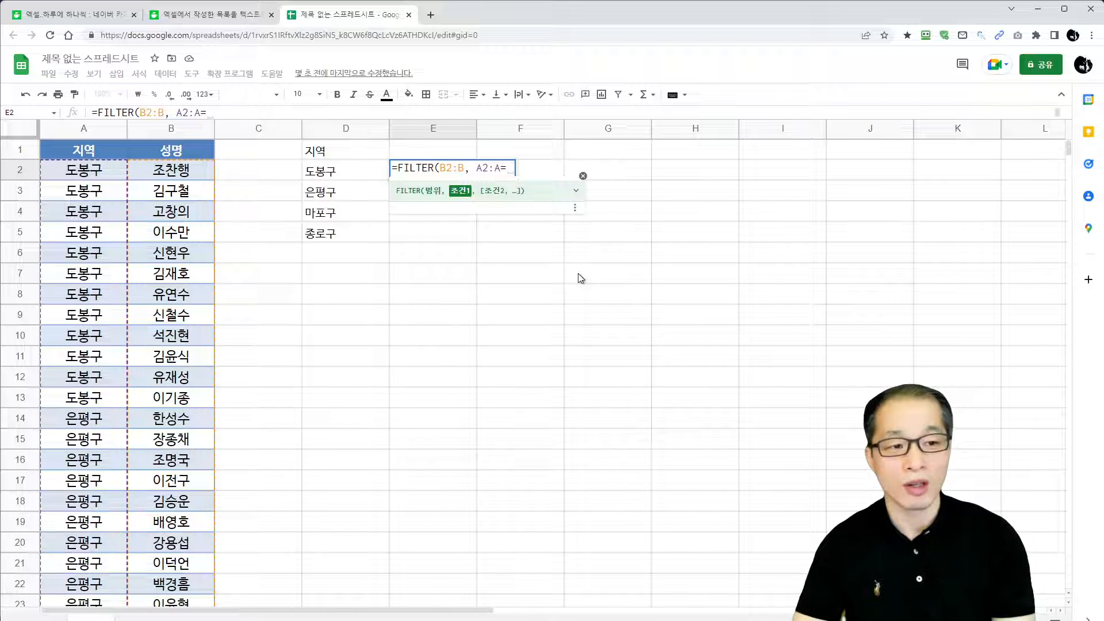
left_click(342, 169)
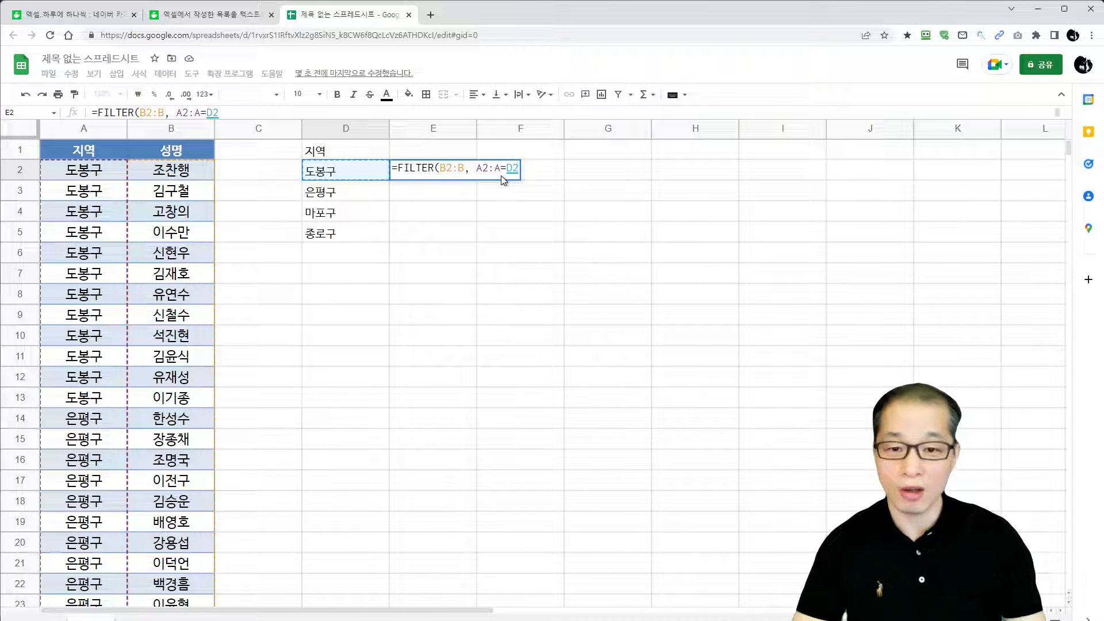
type(")")
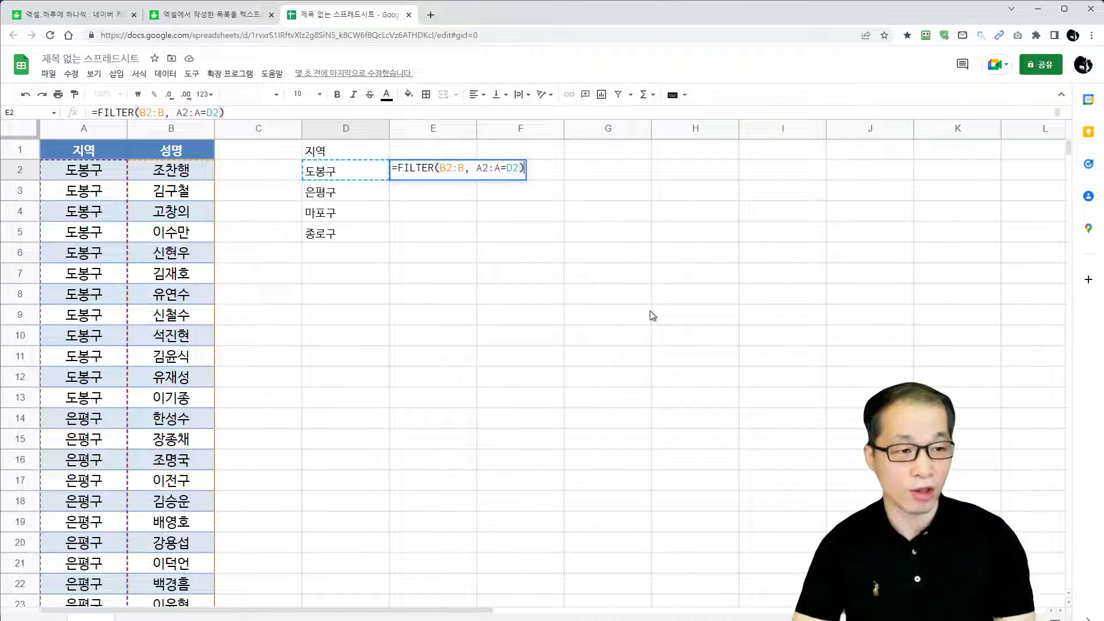
key("Return")
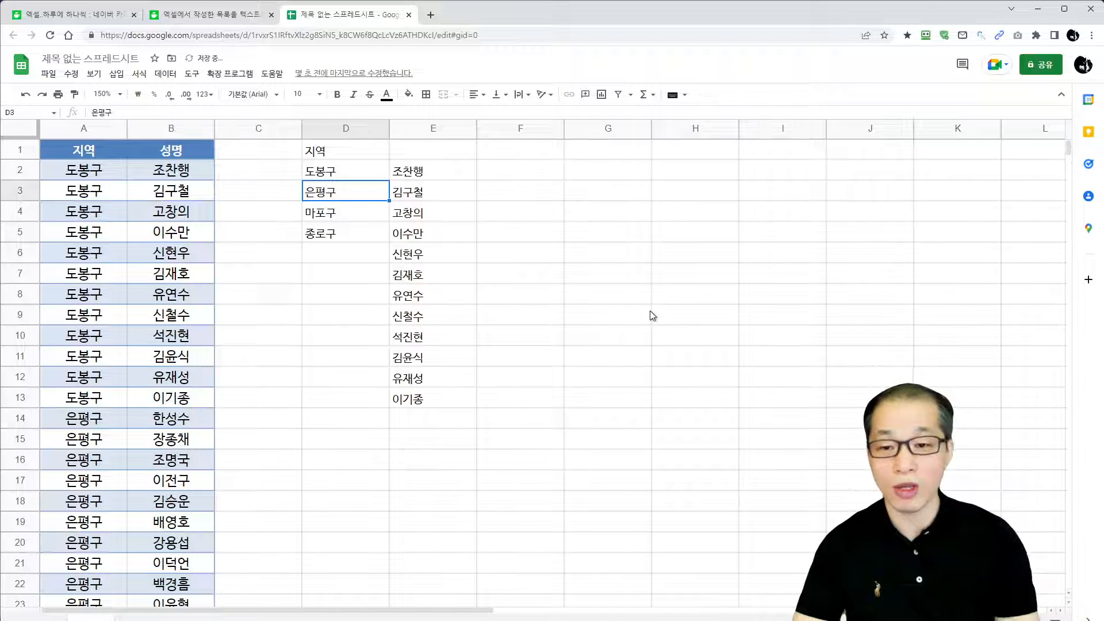
Wrap the FILTER formula in E2 in TRANSPOSE, making it =TRANSPOSE(FILTER(B2:B, A2:A=D2)), to lay the names out in one row
left_click(440, 175)
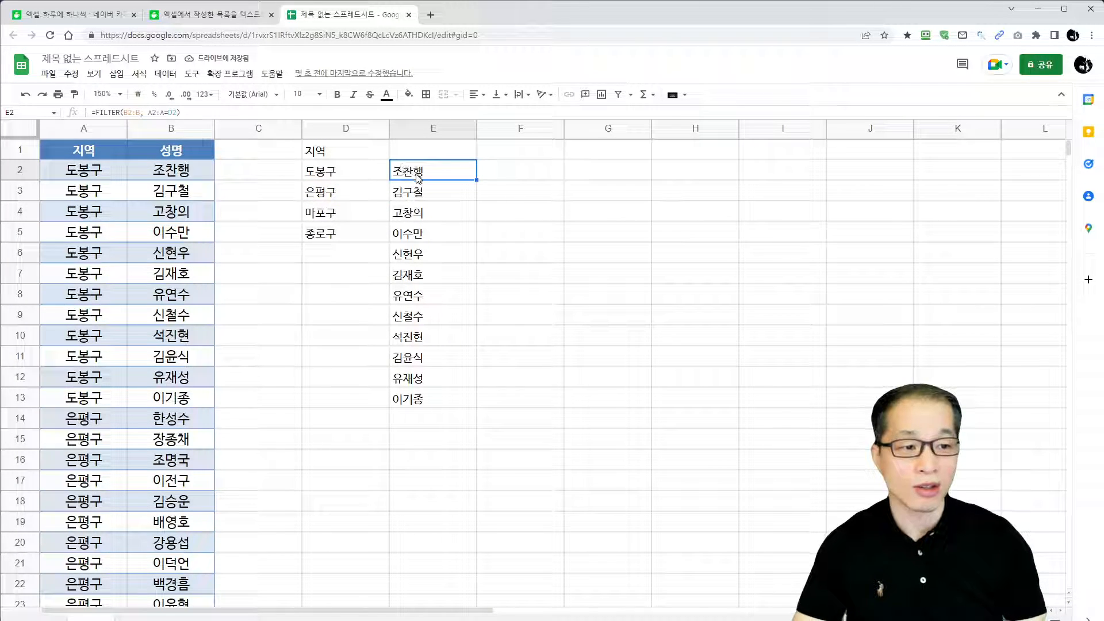
double_click(417, 174)
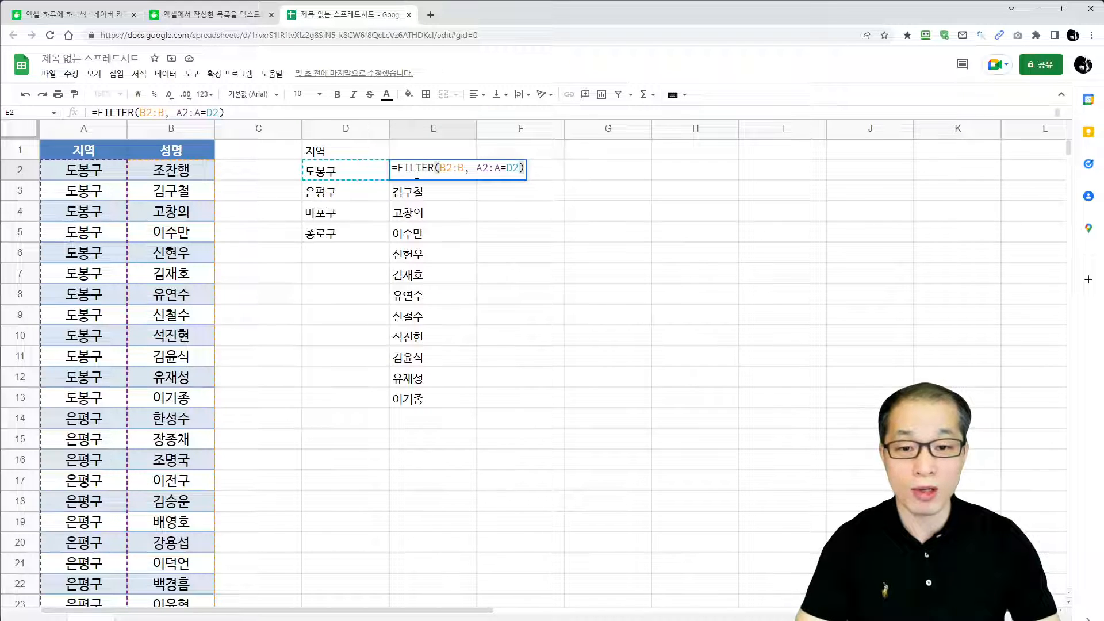
left_click(398, 168)
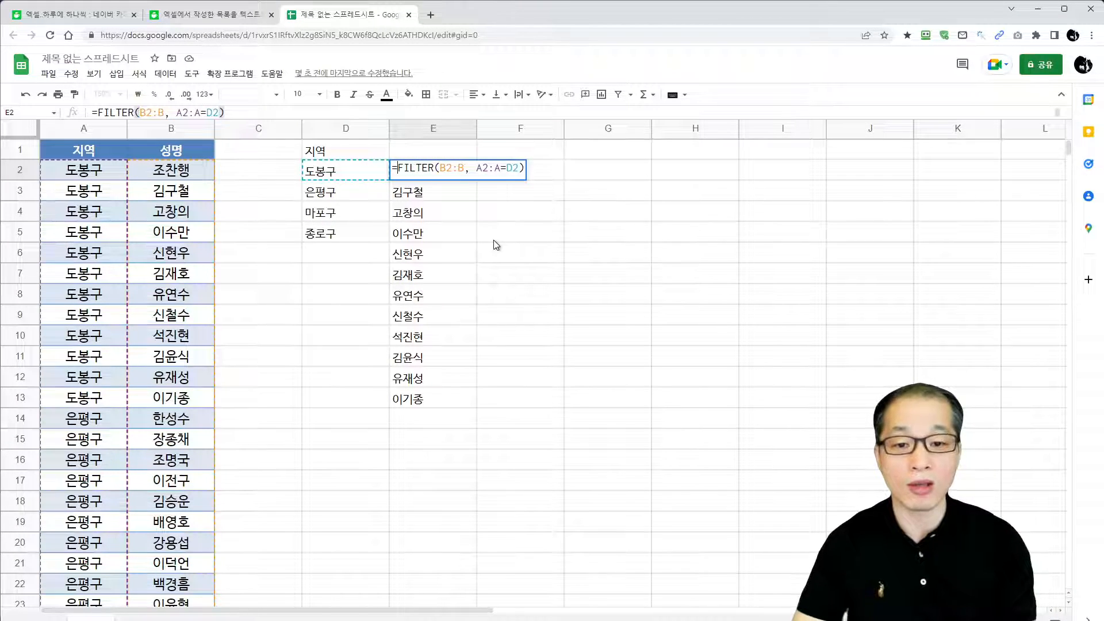
type("TRAN")
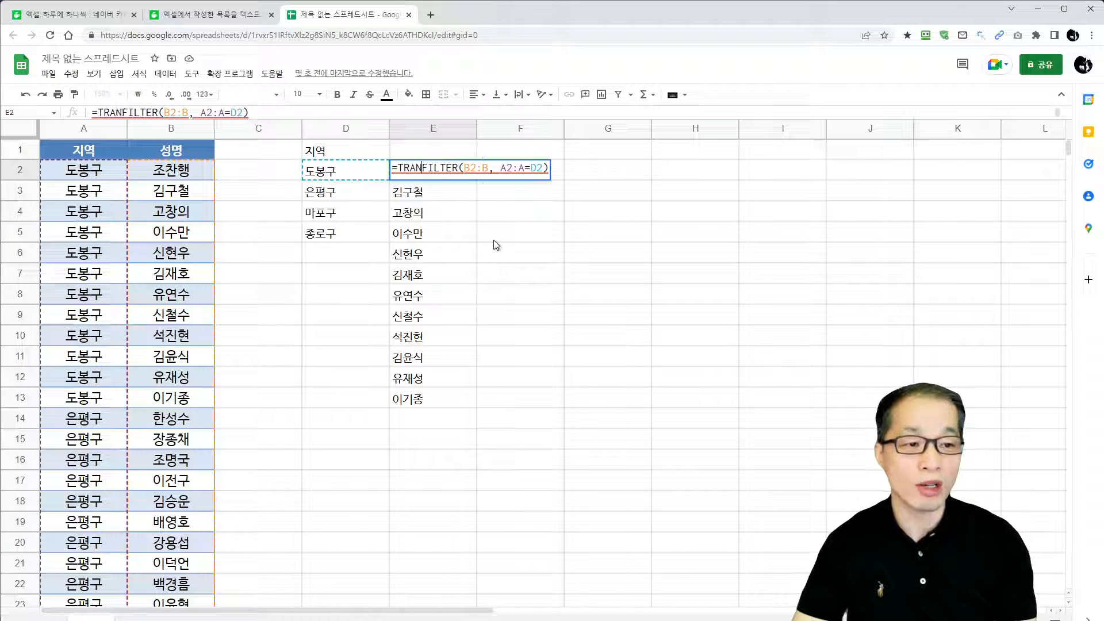
type("SPOSE(")
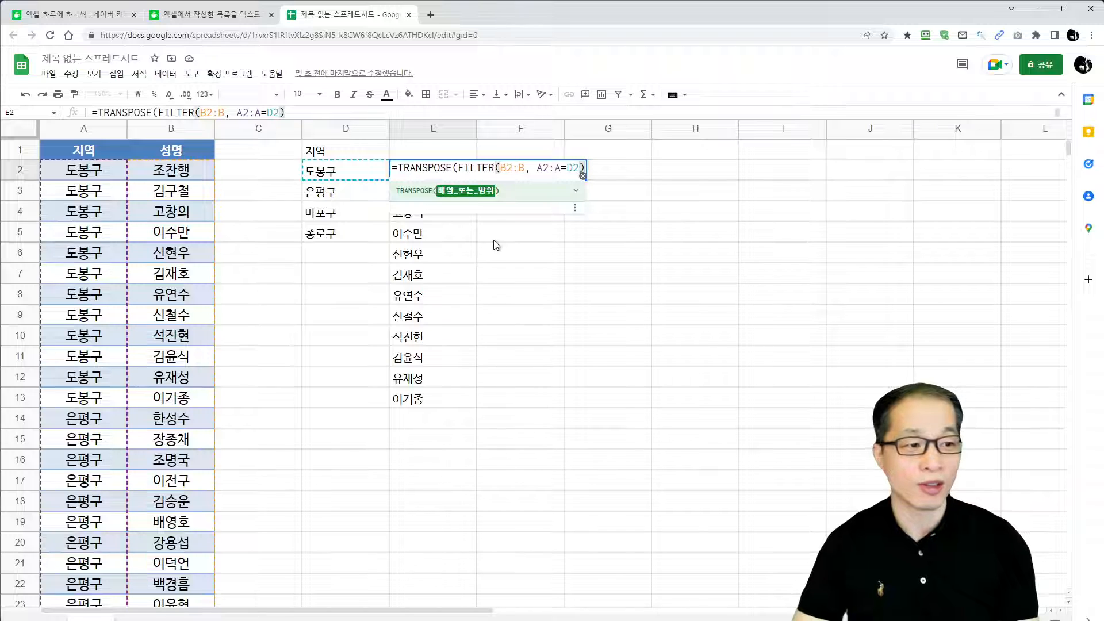
type(")")
key("Return")
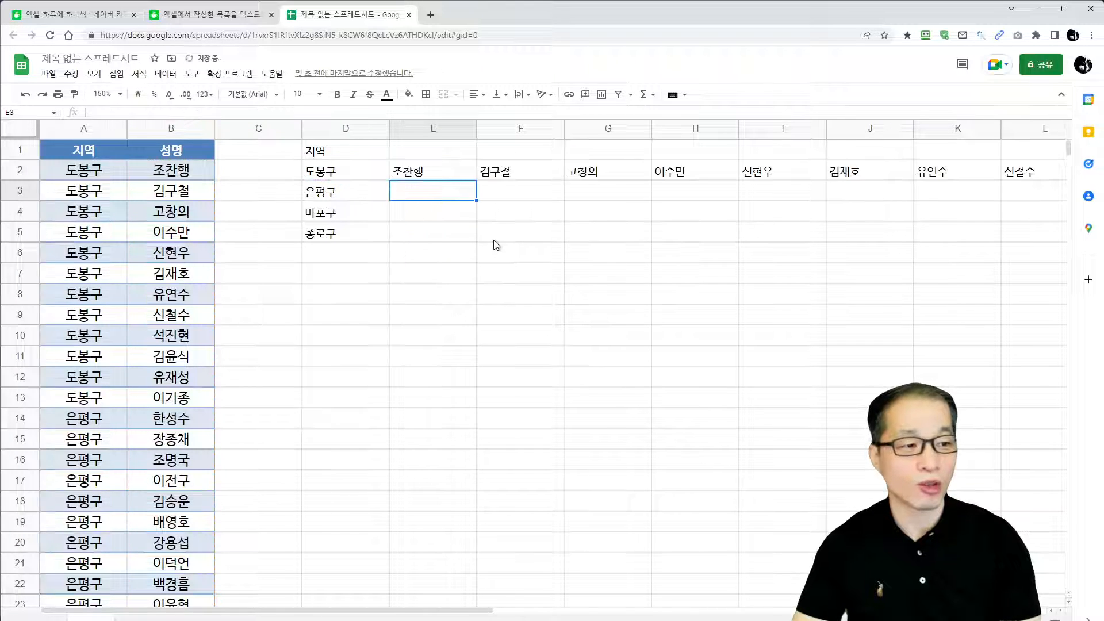
Copy the TRANSPOSE formula from E2 down through E5 to cover the remaining regions
left_click(468, 180)
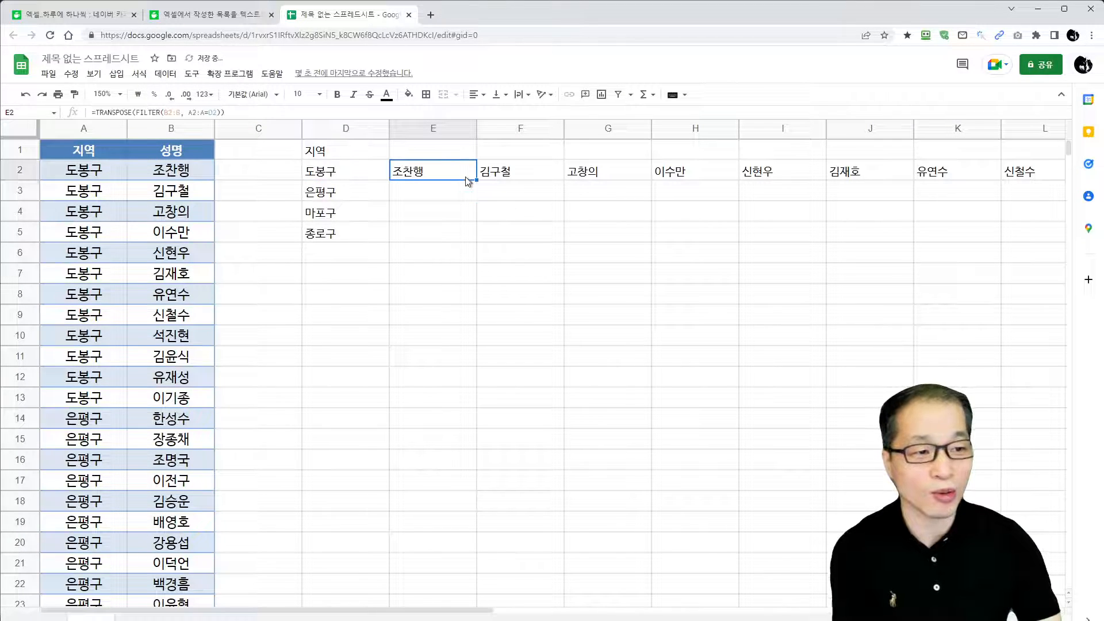
left_click_drag(469, 180, 475, 240)
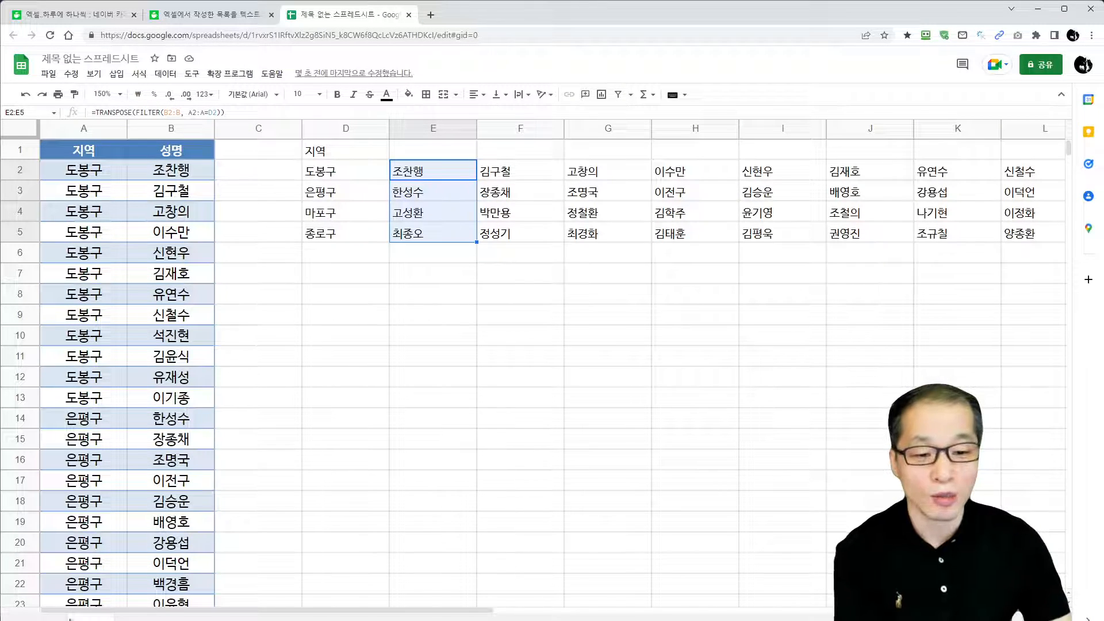
Add a new blank sheet to the spreadsheet and return to the sheet with the region list
left_click(36, 620)
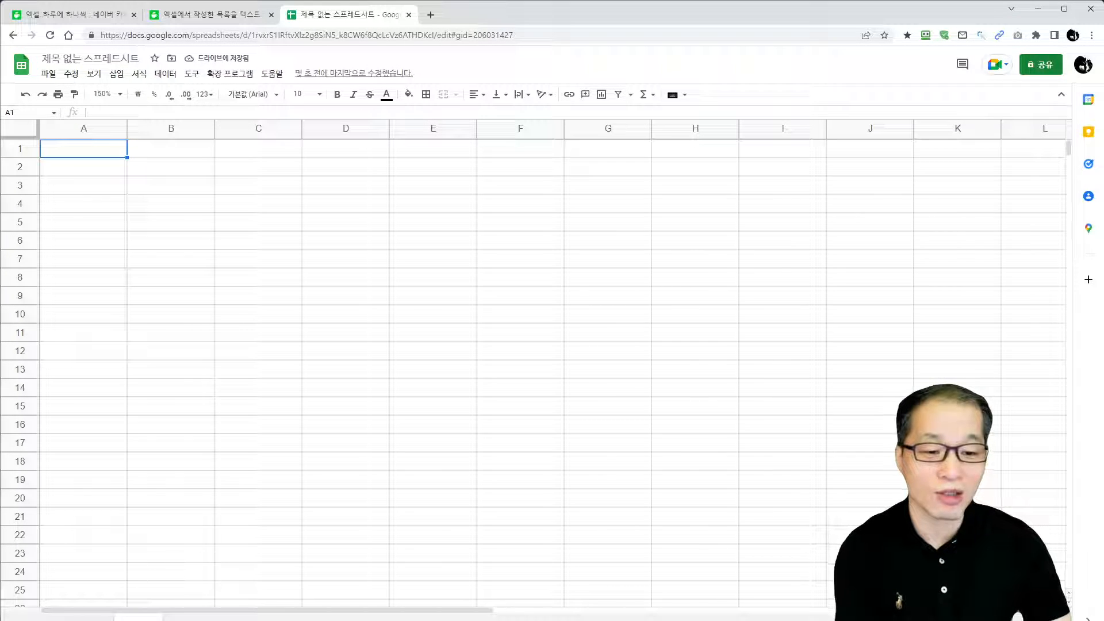
left_click(92, 619)
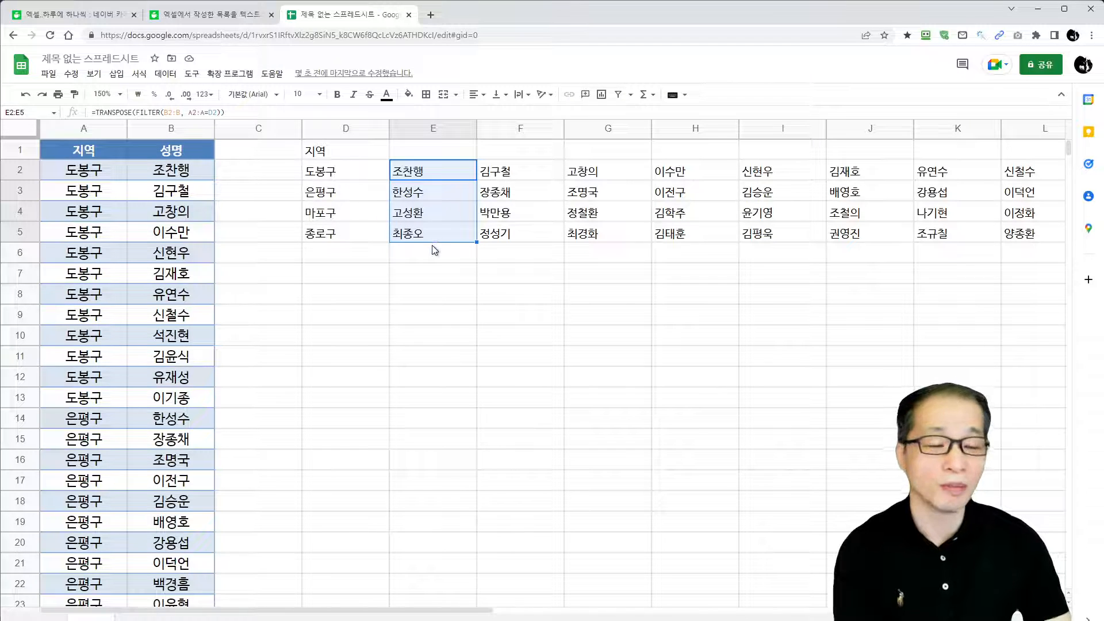